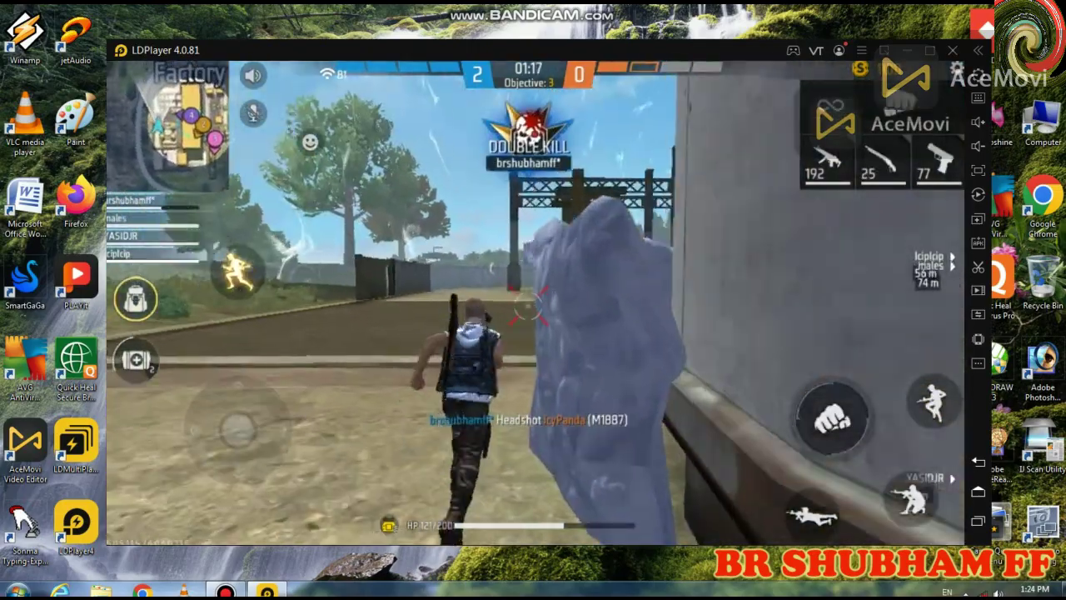
{"action": "key", "text": "s"}
{"action": "key", "text": "space"}
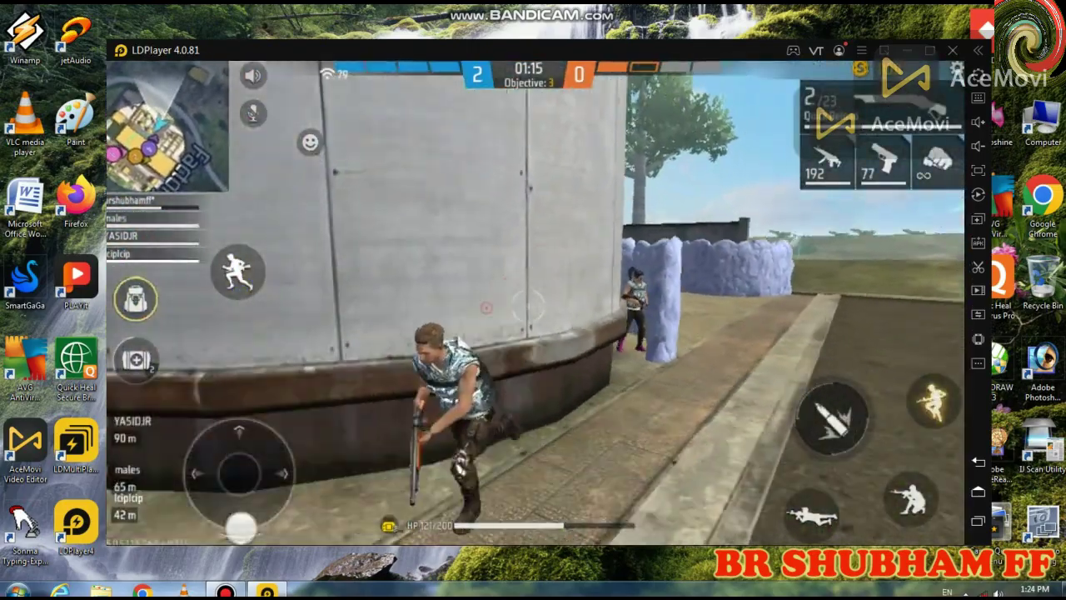
{"action": "key", "text": "w"}
{"action": "key", "text": "3"}
{"action": "key", "text": "2"}
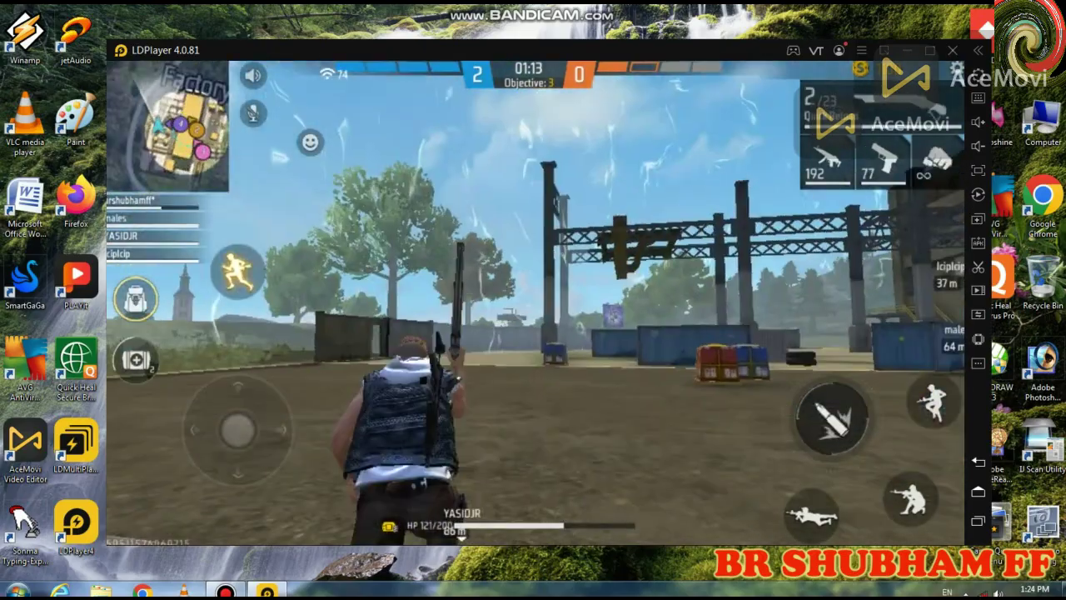
{"action": "key", "text": "w"}
{"action": "key", "text": "space"}
{"action": "key", "text": "a"}
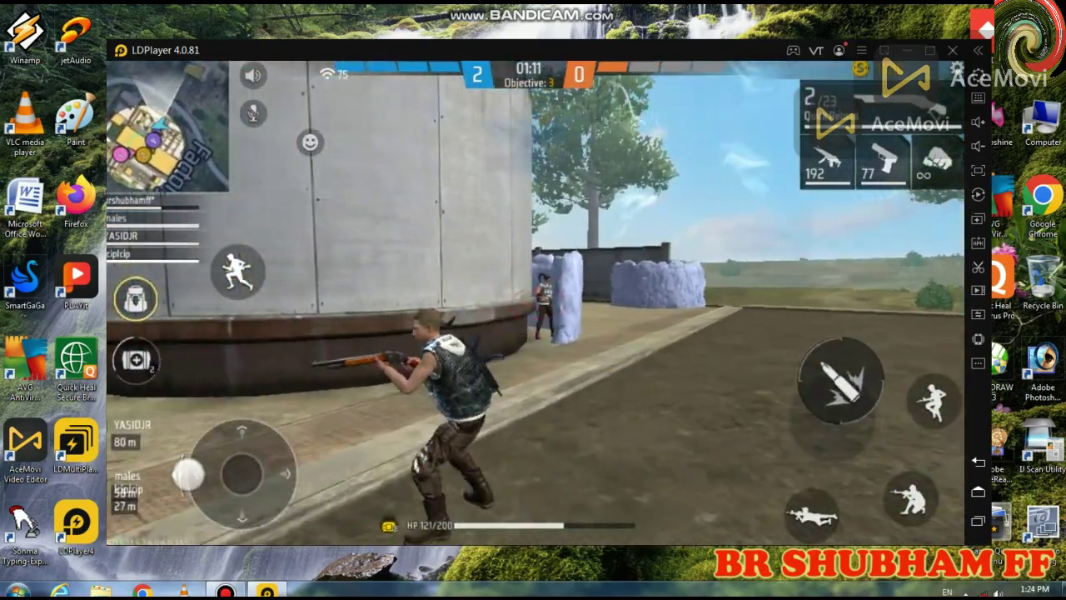
{"action": "left_click", "coordinate": [530, 307]}
{"action": "key", "text": "3"}
{"action": "key", "text": "w"}
{"action": "key", "text": "1"}
{"action": "key", "text": "d"}
{"action": "key", "text": "s"}
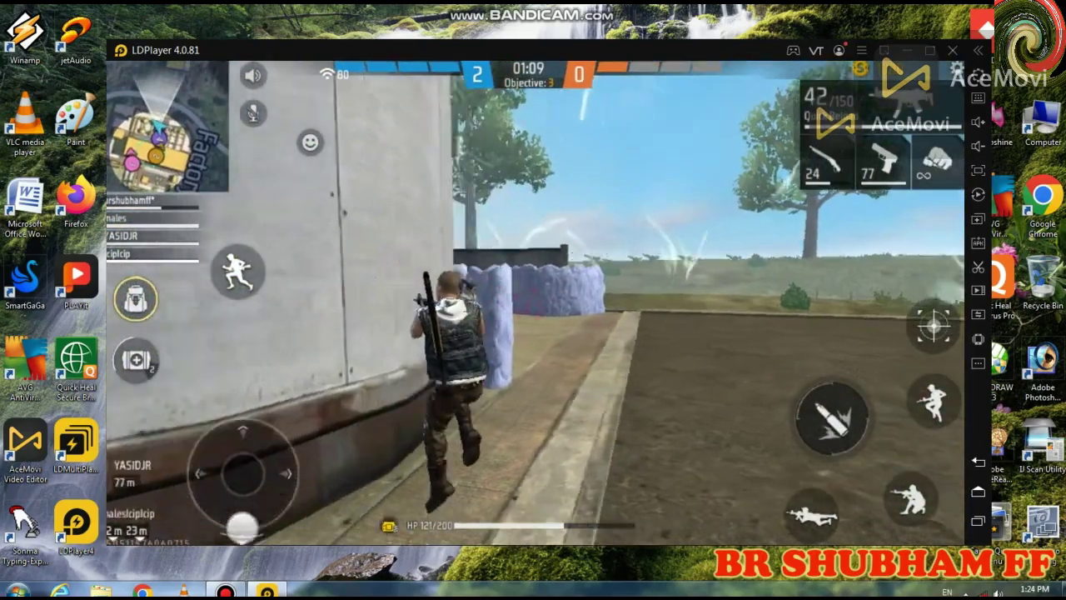
{"action": "key", "text": "w"}
{"action": "key", "text": "2"}
{"action": "key", "text": "w"}
{"action": "key", "text": "r"}
{"action": "key", "text": "a"}
{"action": "left_click", "coordinate": [528, 306]}
{"action": "key", "text": "w"}
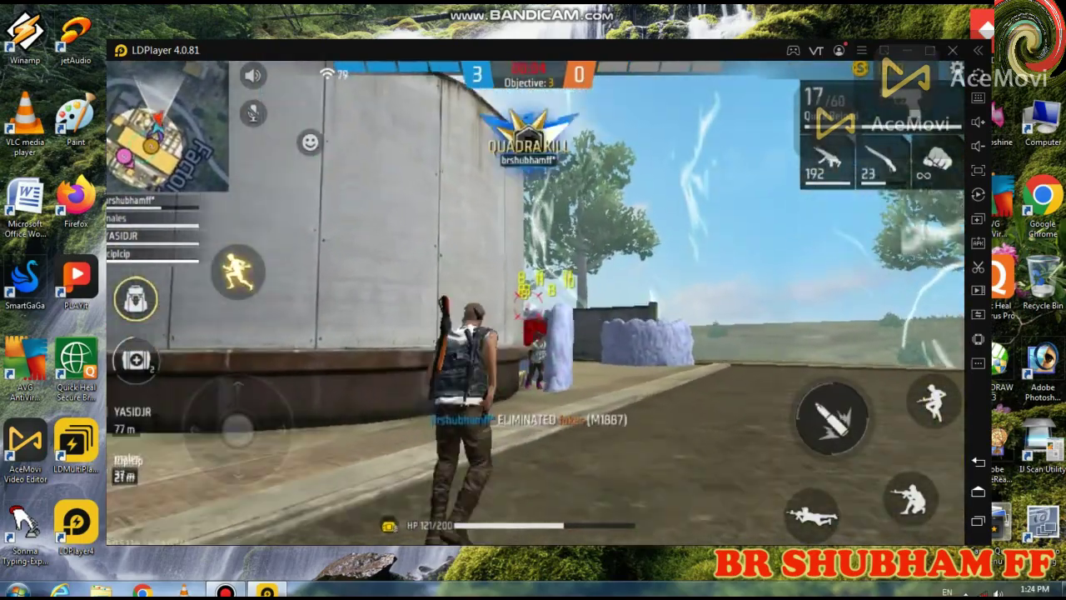
{"action": "key", "text": "space"}
{"action": "key", "text": "c"}
{"action": "left_click", "coordinate": [528, 305]}
{"action": "key", "text": "w"}
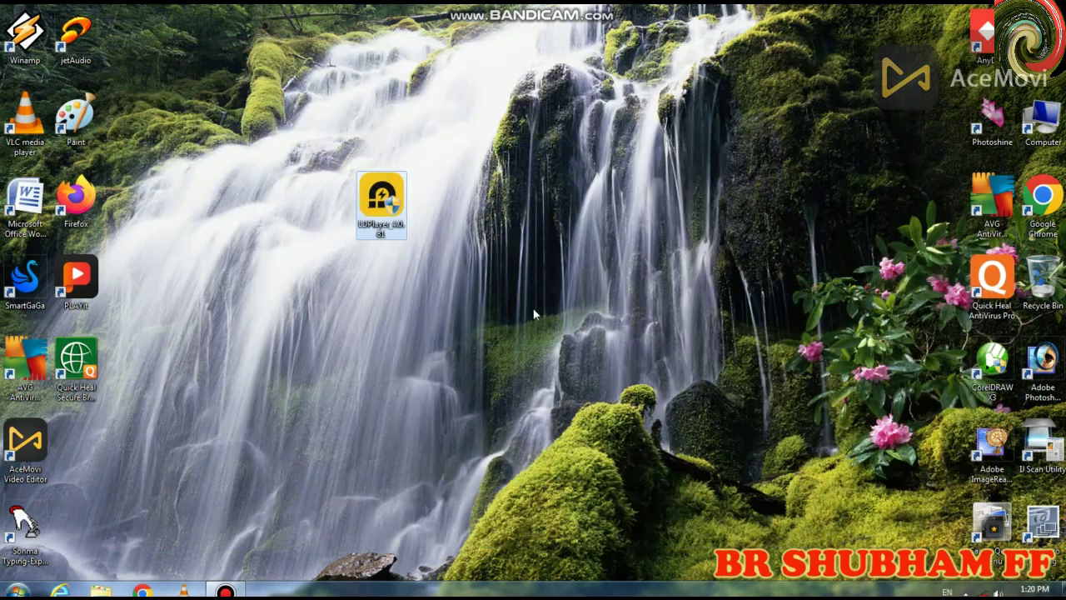
Move the LDPlayer_4.0.81 installer to a clearer spot on the desktop and run it as administrator.
{"action": "left_click_drag", "start_coordinate": [384, 215], "coordinate": [475, 215]}
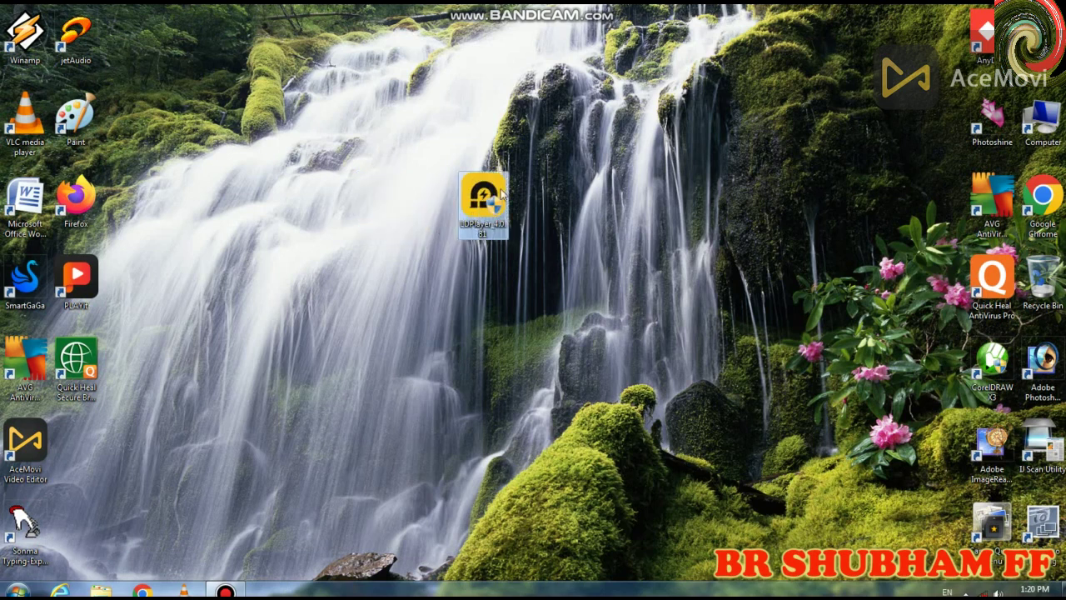
{"action": "right_click", "coordinate": [489, 199]}
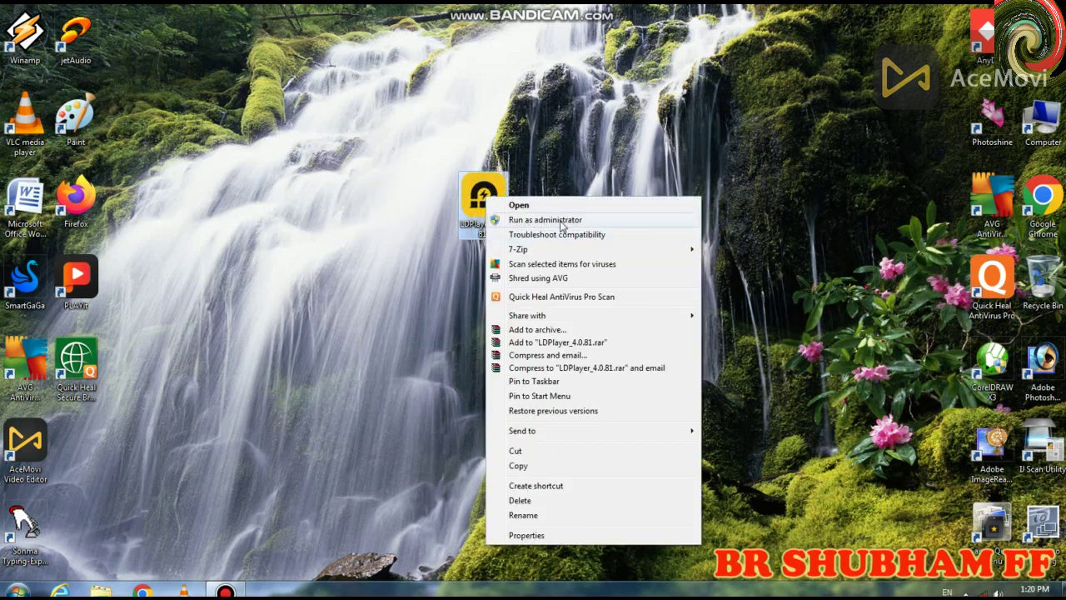
{"action": "left_click", "coordinate": [568, 222]}
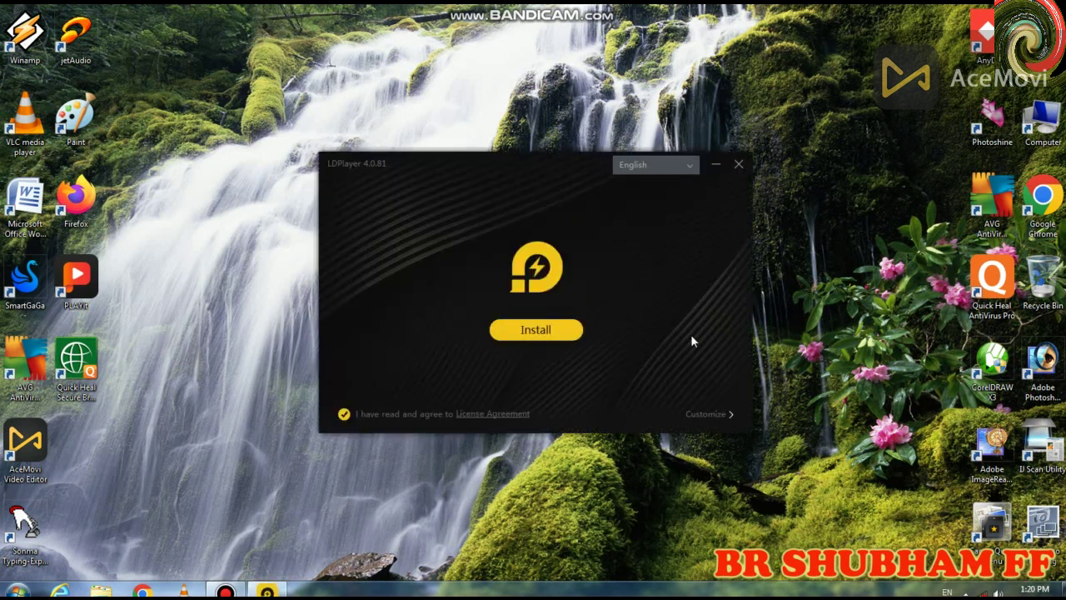
Install LDPlayer with a custom path on drive D, under New folder\LDPlayer, and accept the changed installation path.
{"action": "left_click", "coordinate": [712, 414]}
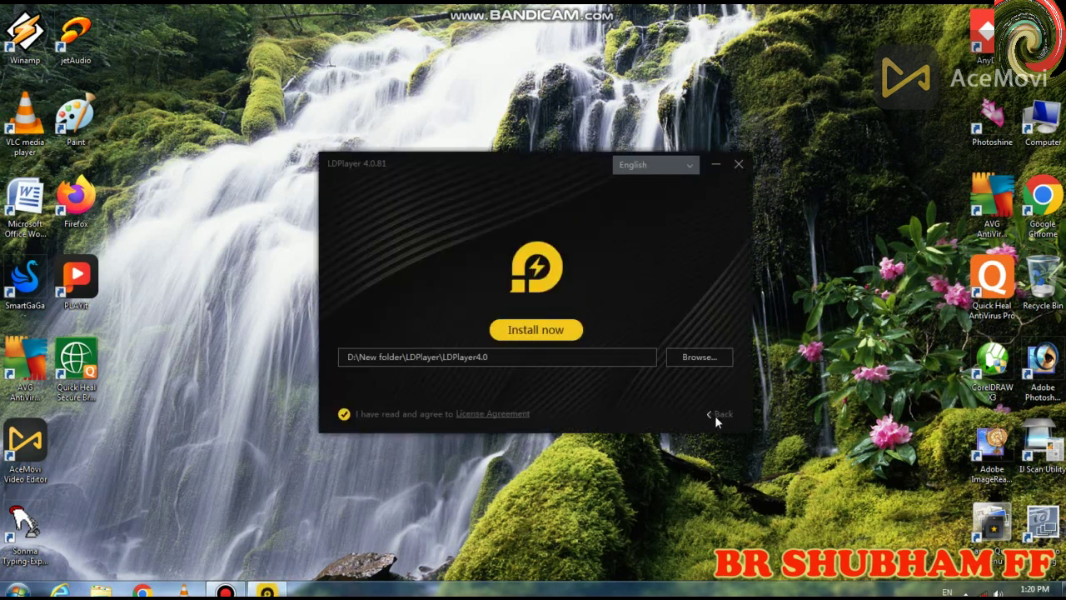
{"action": "left_click", "coordinate": [704, 356]}
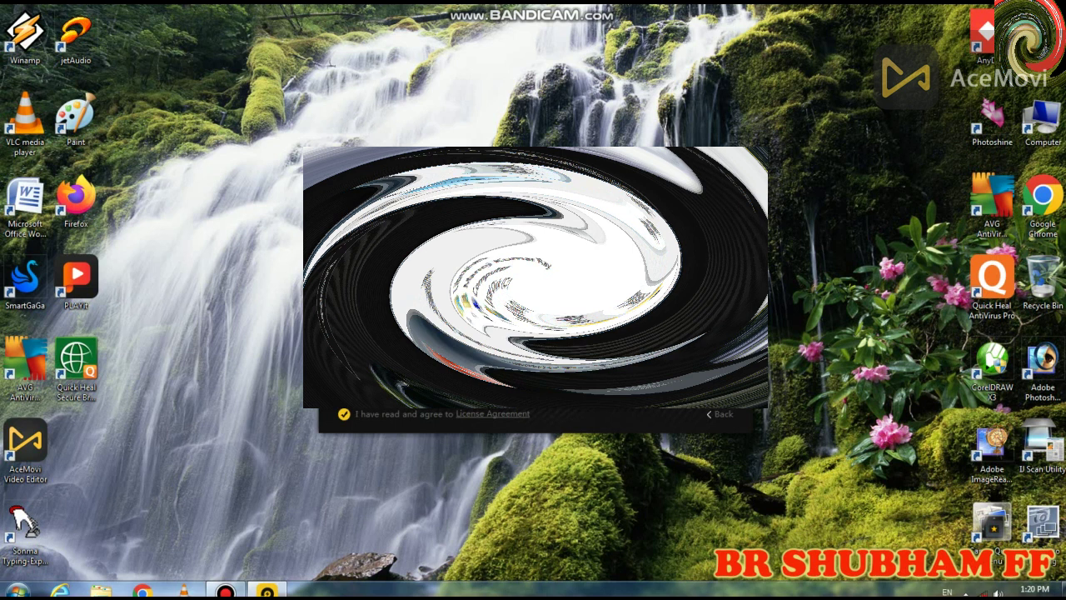
{"action": "left_click", "coordinate": [544, 329]}
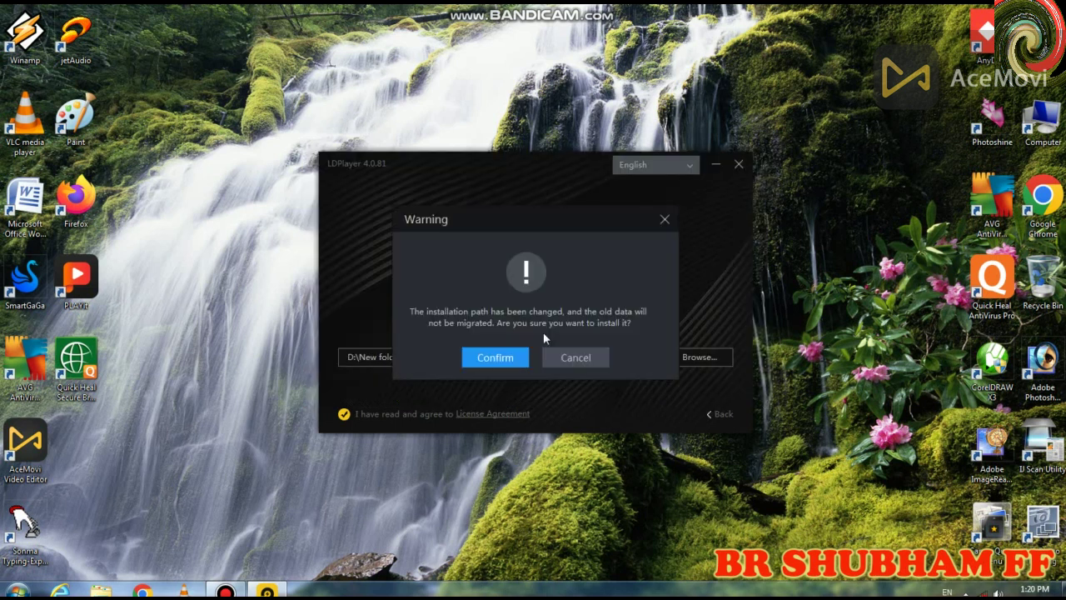
{"action": "left_click", "coordinate": [514, 359]}
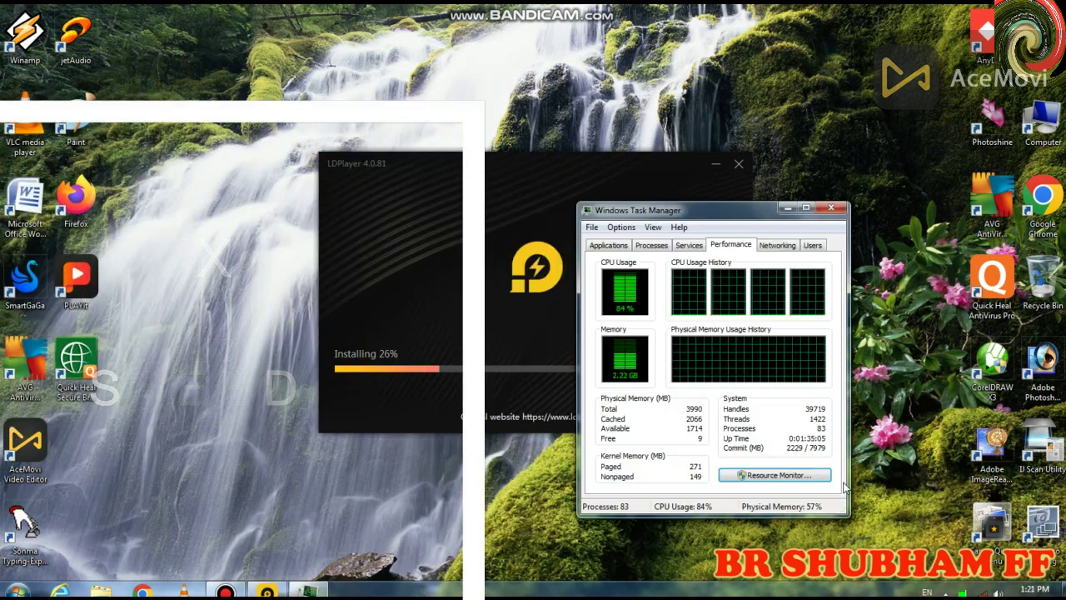
Refresh the desktop and close Task Manager after the installation.
{"action": "left_click_drag", "start_coordinate": [650, 209], "coordinate": [948, 471]}
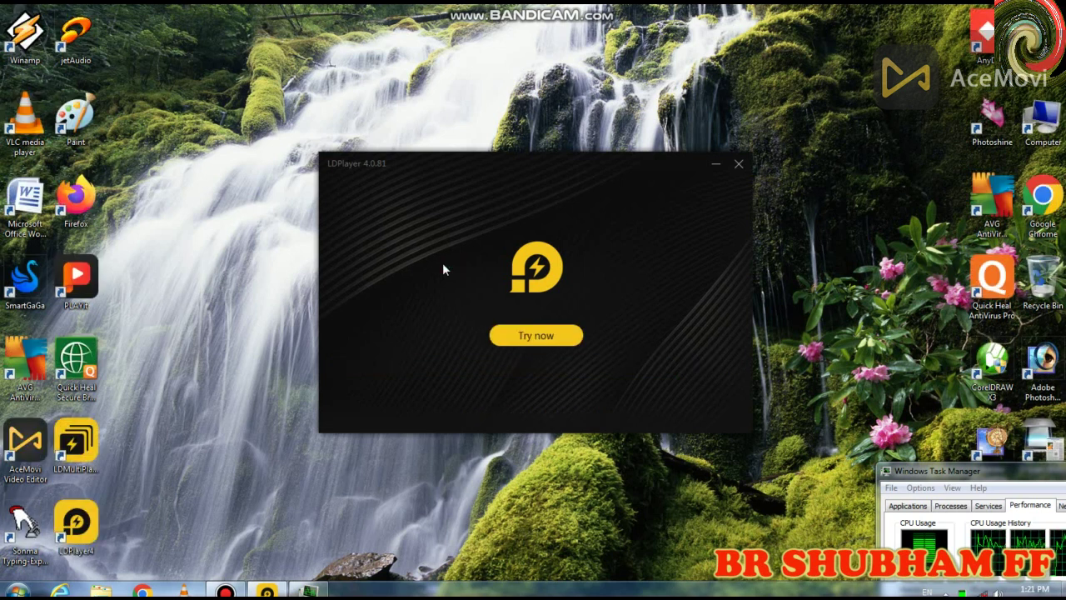
{"action": "right_click", "coordinate": [361, 6]}
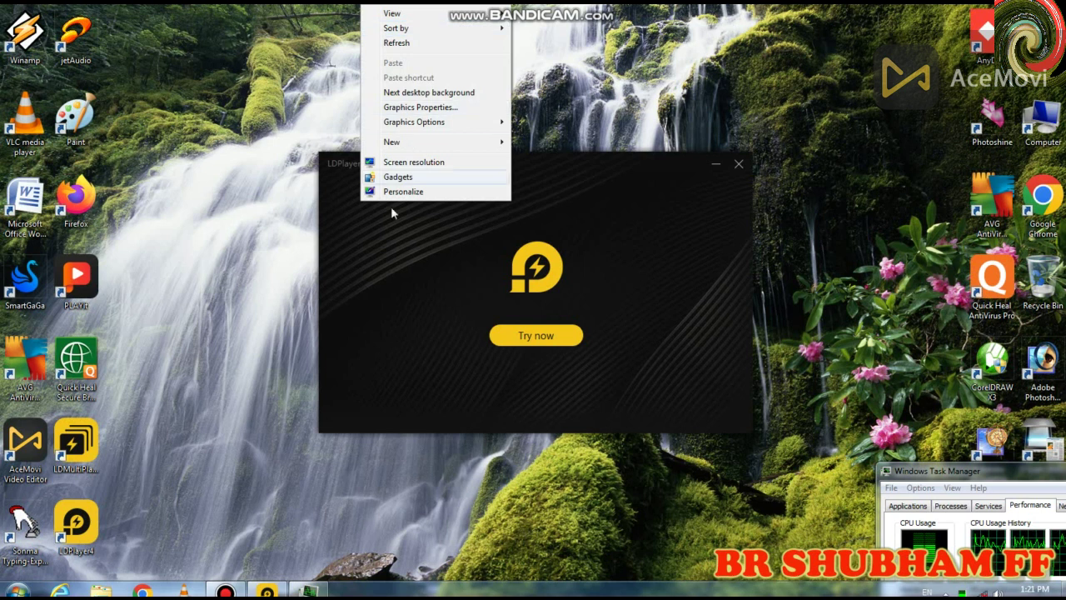
{"action": "left_click", "coordinate": [445, 44]}
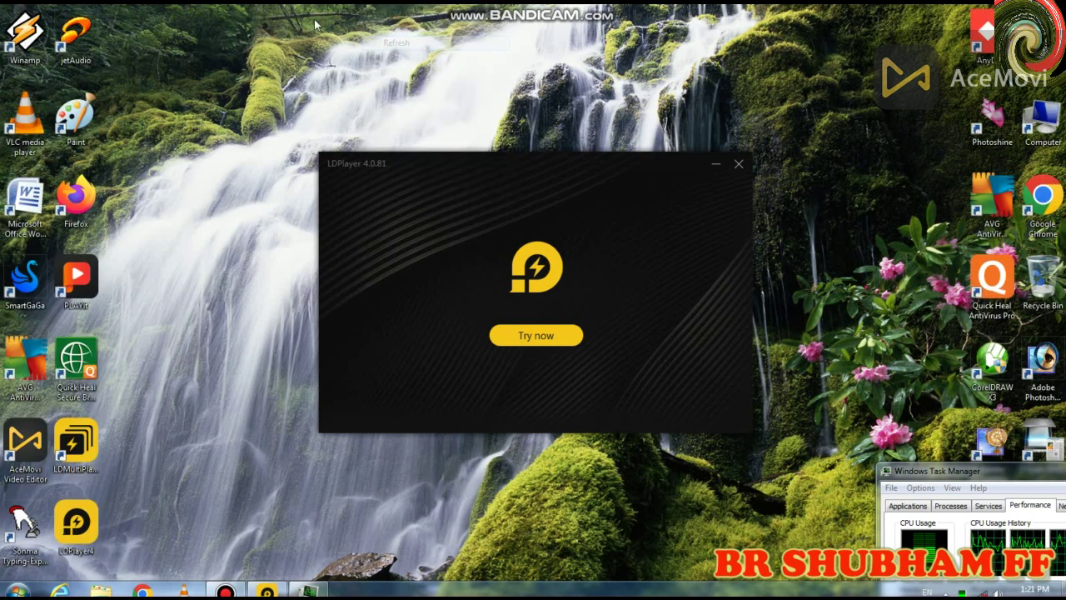
{"action": "right_click", "coordinate": [314, 21]}
{"action": "left_click", "coordinate": [336, 57]}
{"action": "left_click_drag", "start_coordinate": [924, 462], "coordinate": [825, 351]}
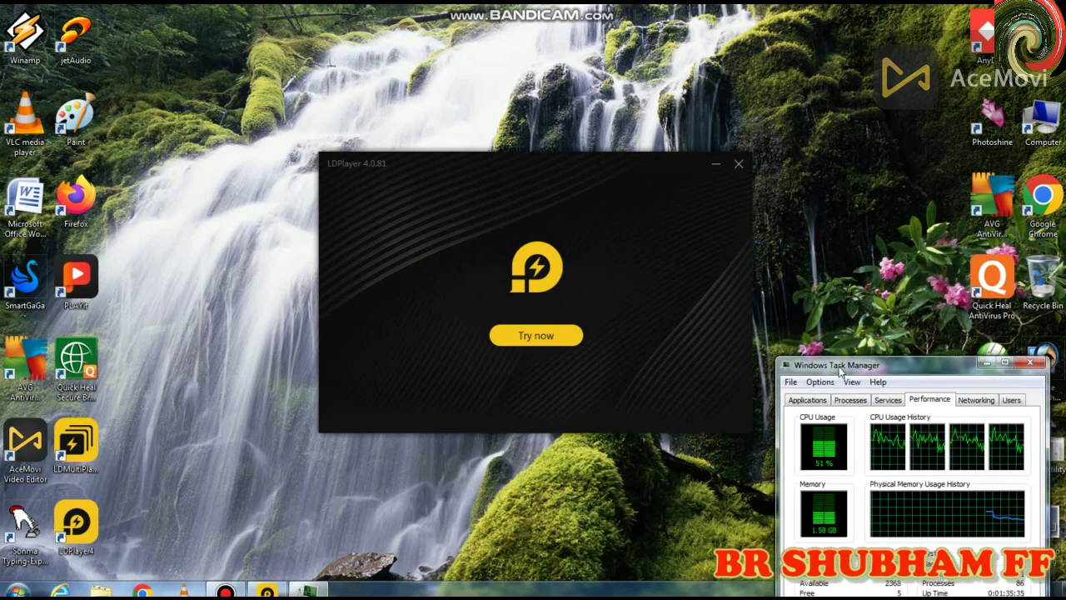
{"action": "left_click", "coordinate": [1031, 356]}
{"action": "right_click", "coordinate": [374, 15]}
{"action": "left_click", "coordinate": [400, 40]}
{"action": "left_click_drag", "start_coordinate": [505, 158], "coordinate": [503, 132]}
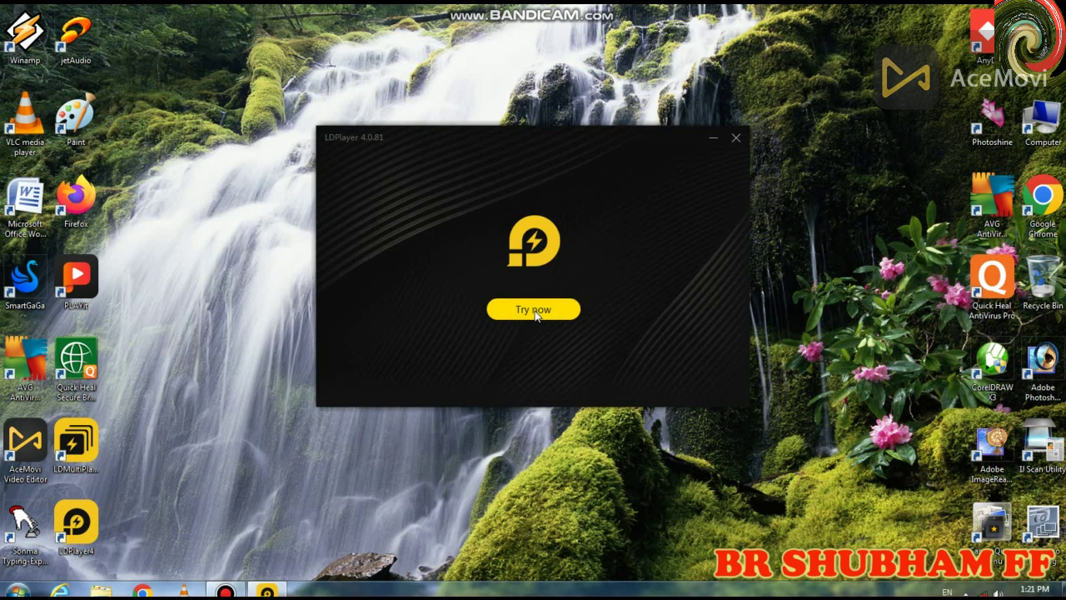
Launch the newly installed LDPlayer and dismiss its virtualization prompts without enabling VT.
{"action": "left_click", "coordinate": [534, 310]}
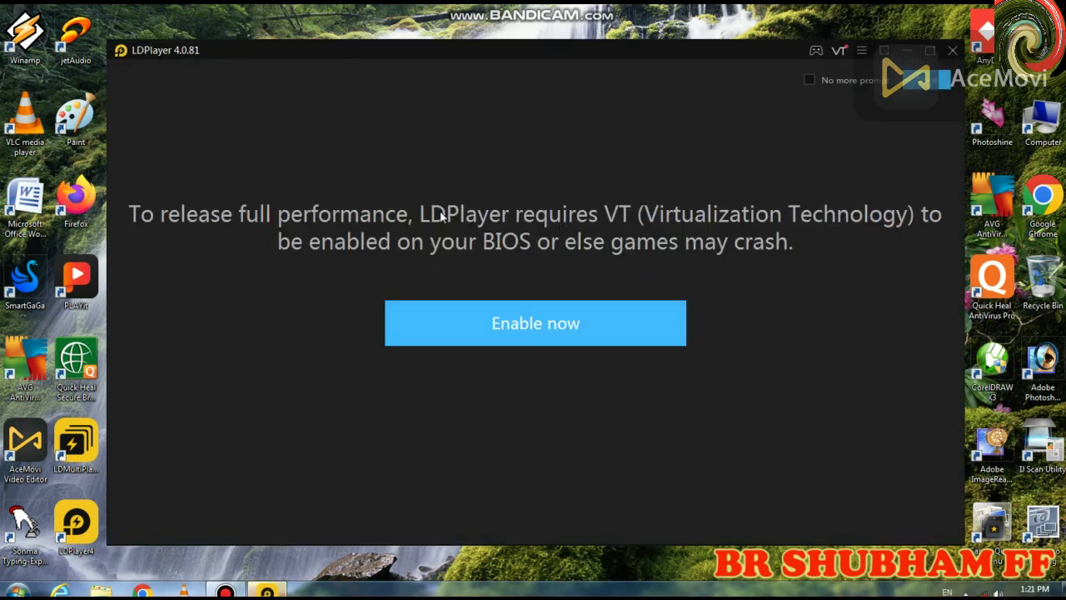
{"action": "left_click", "coordinate": [926, 79]}
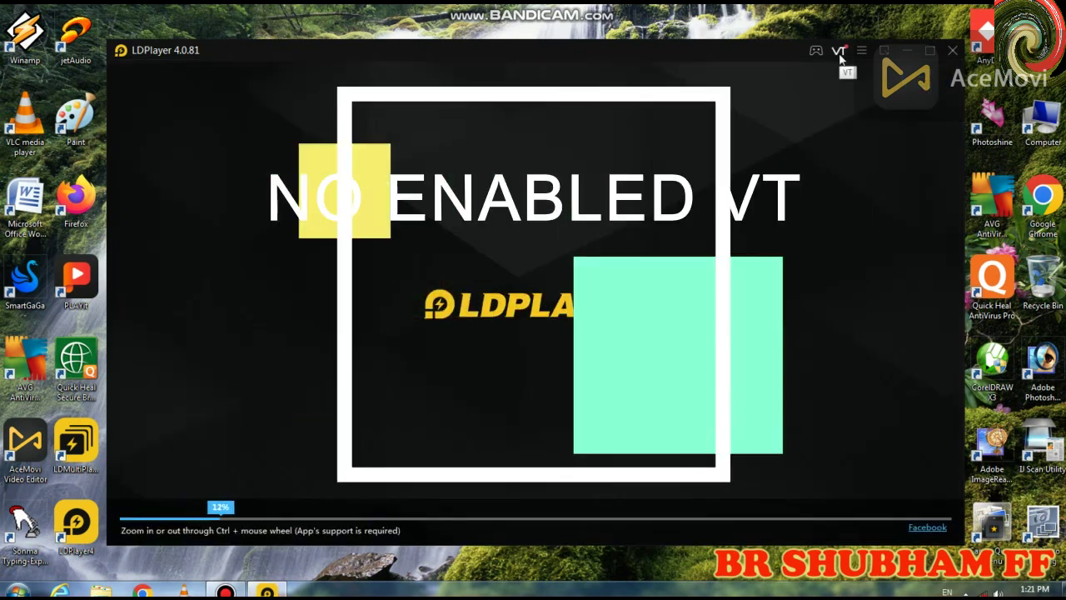
{"action": "left_click", "coordinate": [838, 53]}
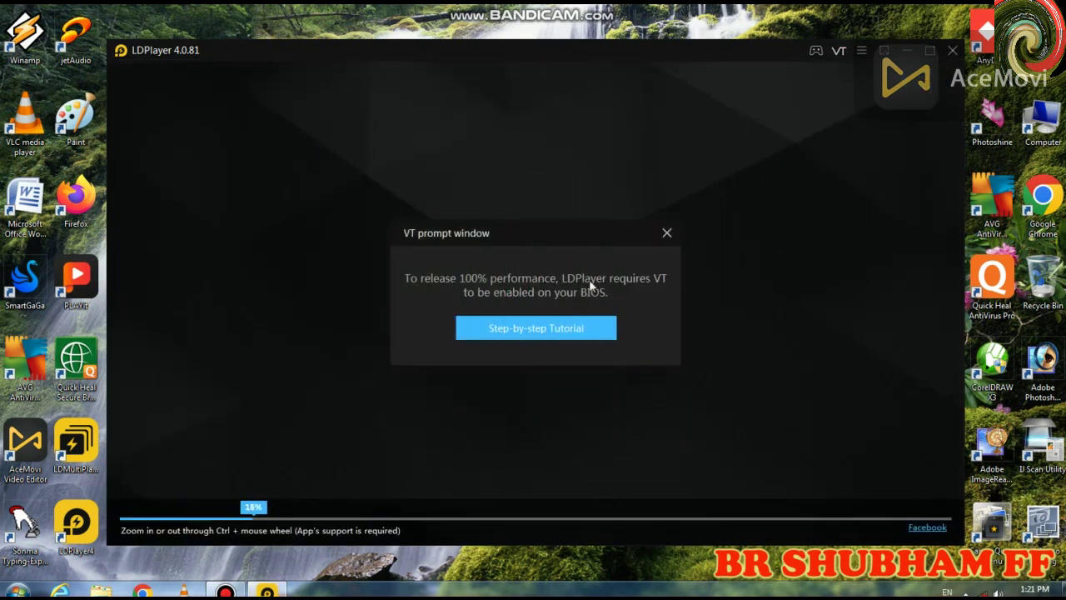
{"action": "left_click", "coordinate": [666, 234]}
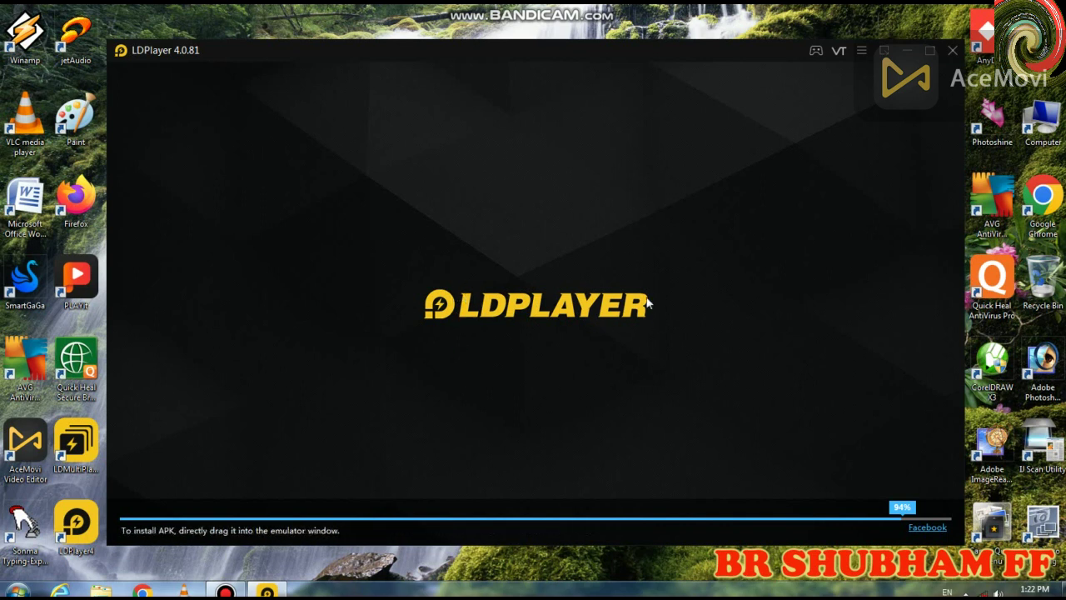
Check the CPU and memory usage in Task Manager while the emulator starts, then close it.
{"action": "right_click", "coordinate": [833, 594]}
{"action": "left_click", "coordinate": [883, 557]}
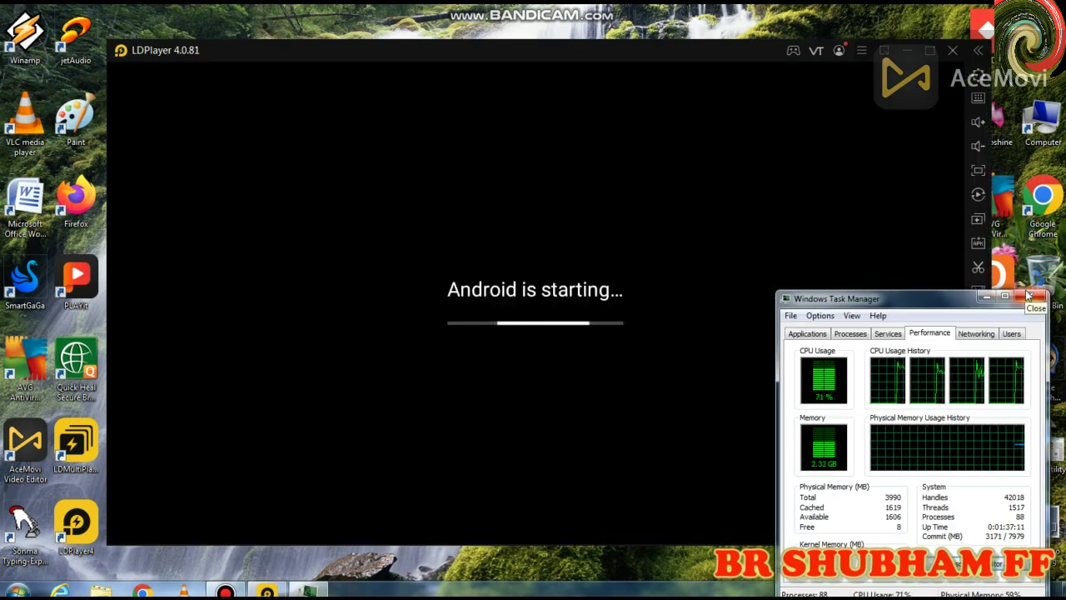
{"action": "left_click", "coordinate": [1029, 295]}
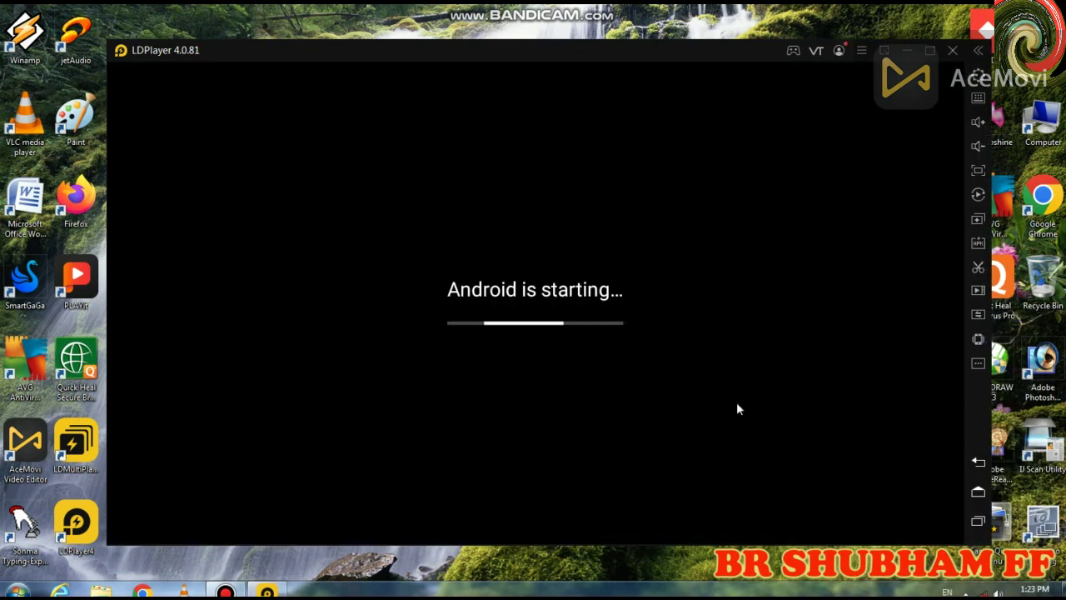
{"action": "left_click", "coordinate": [861, 50]}
{"action": "left_click", "coordinate": [882, 100]}
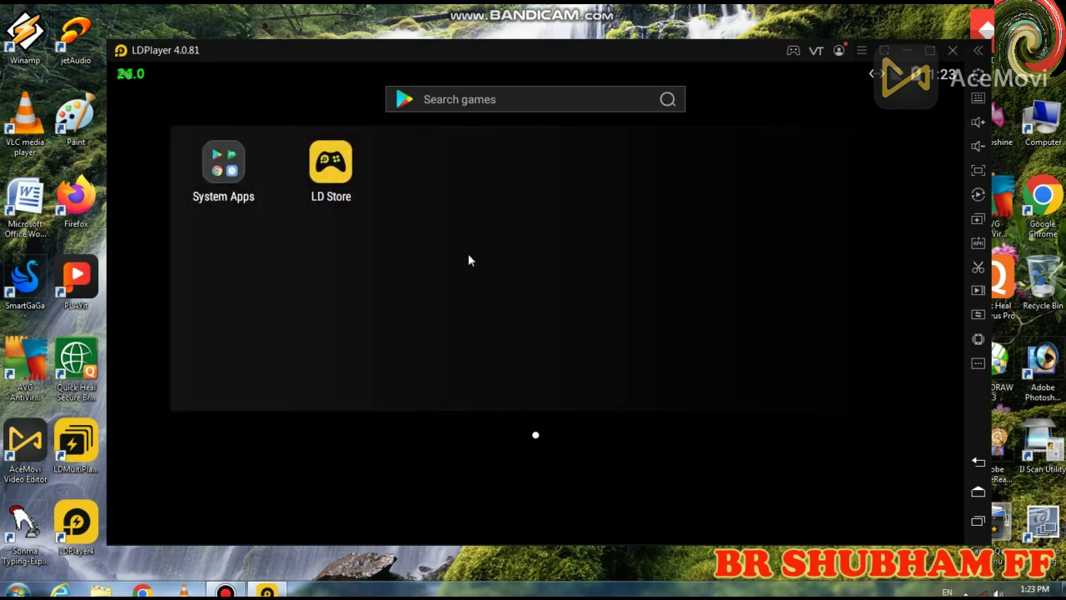
{"action": "mouse_move", "coordinate": [469, 260]}
{"action": "left_mouse_down"}
{"action": "mouse_move", "coordinate": [419, 232]}
{"action": "mouse_move", "coordinate": [206, 252]}
{"action": "mouse_move", "coordinate": [616, 308]}
{"action": "mouse_move", "coordinate": [520, 304]}
{"action": "left_mouse_up"}
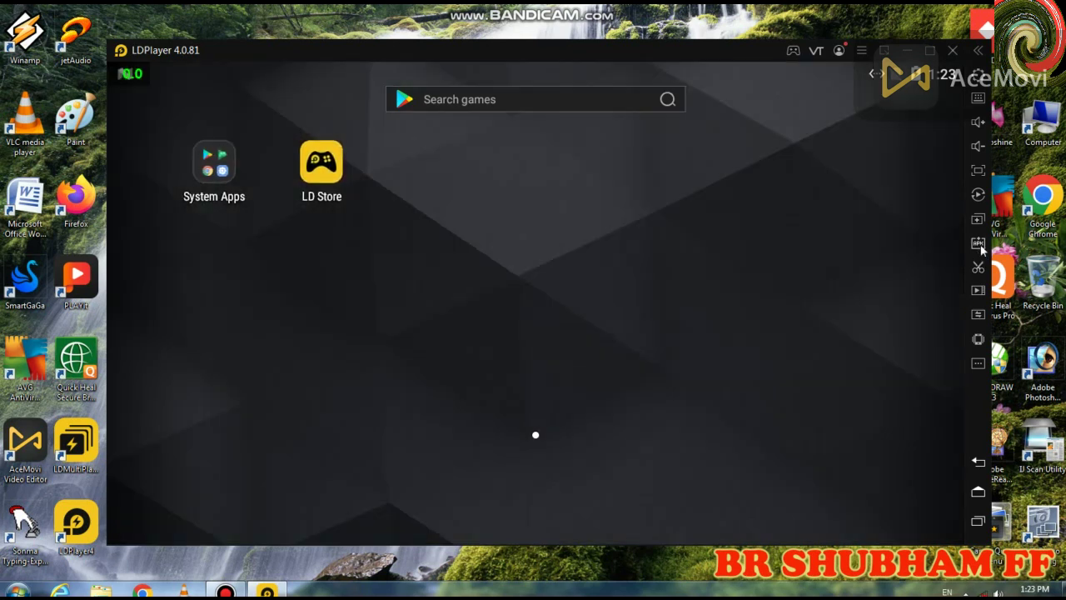
Install the FREE FIRE OB35 APK from the EMULITER ++ FREE FIRE folder on drive G into the emulator.
{"action": "left_click", "coordinate": [977, 243]}
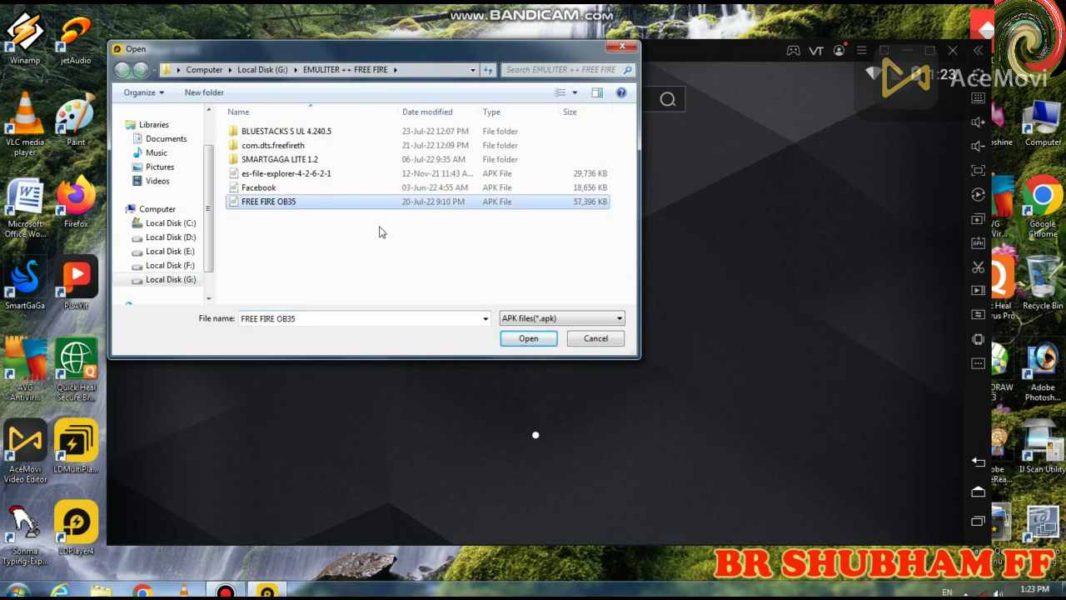
{"action": "left_click", "coordinate": [526, 339]}
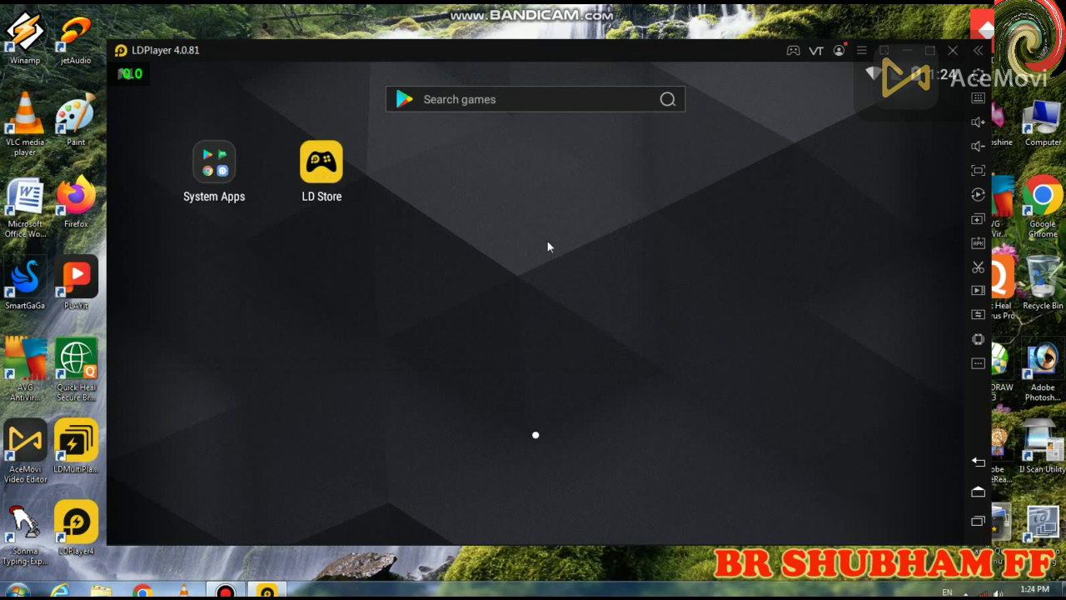
{"action": "left_click_drag", "start_coordinate": [549, 243], "coordinate": [508, 255]}
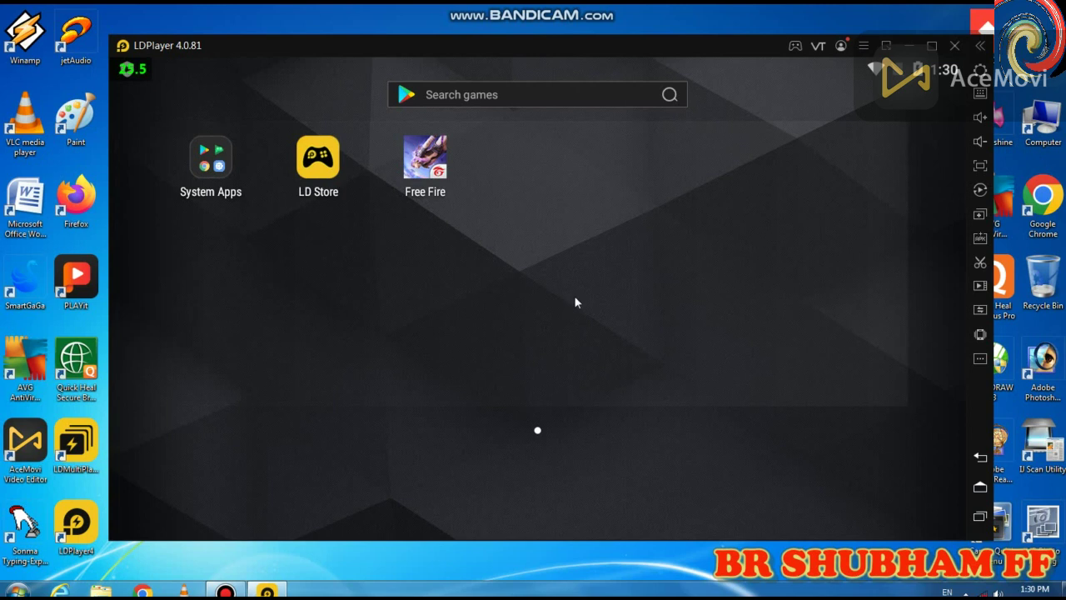
{"action": "right_click", "coordinate": [273, 6]}
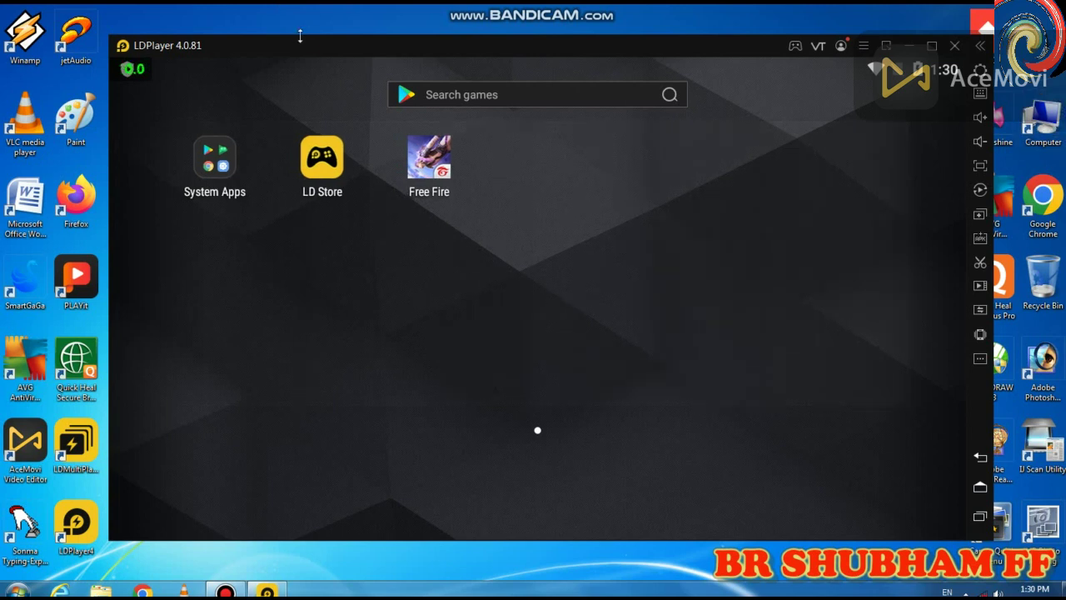
{"action": "left_click", "coordinate": [307, 44]}
{"action": "left_click_drag", "start_coordinate": [607, 384], "coordinate": [516, 369]}
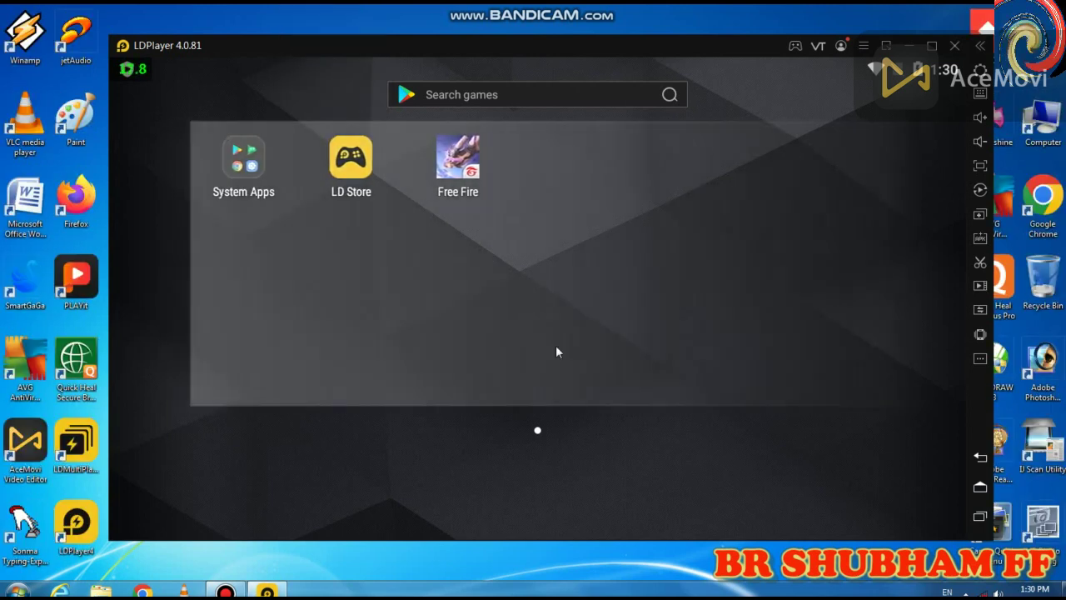
{"action": "right_click", "coordinate": [875, 590]}
{"action": "left_click", "coordinate": [910, 546]}
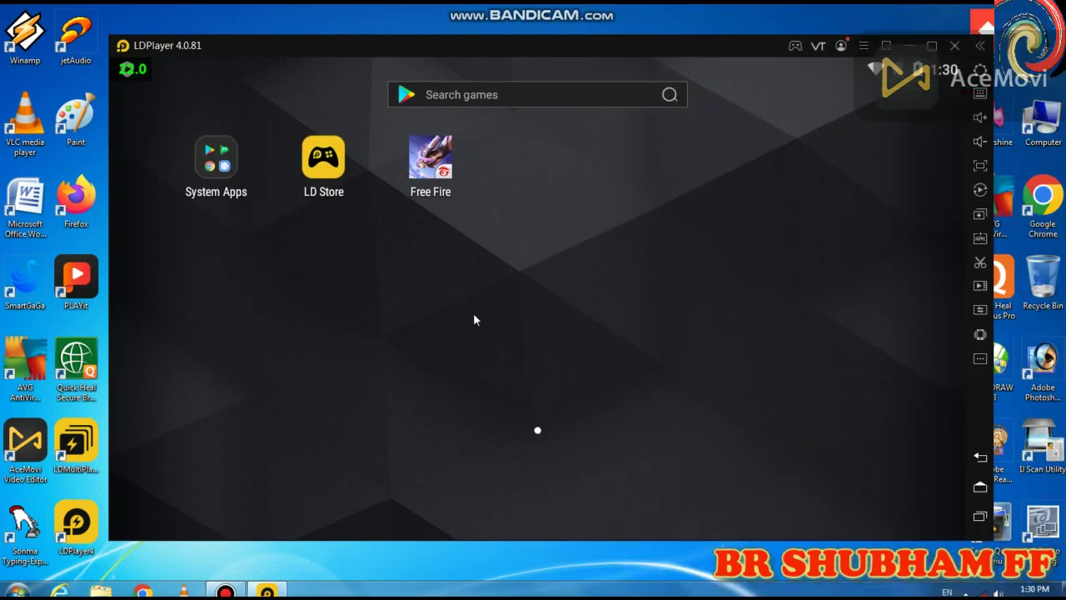
{"action": "left_click_drag", "start_coordinate": [473, 312], "coordinate": [409, 170]}
Check the main.2019115365.com.dts.freefireth.obb file in the PC shared folder and open the emulator's Android shared folder.
{"action": "left_click", "coordinate": [980, 359]}
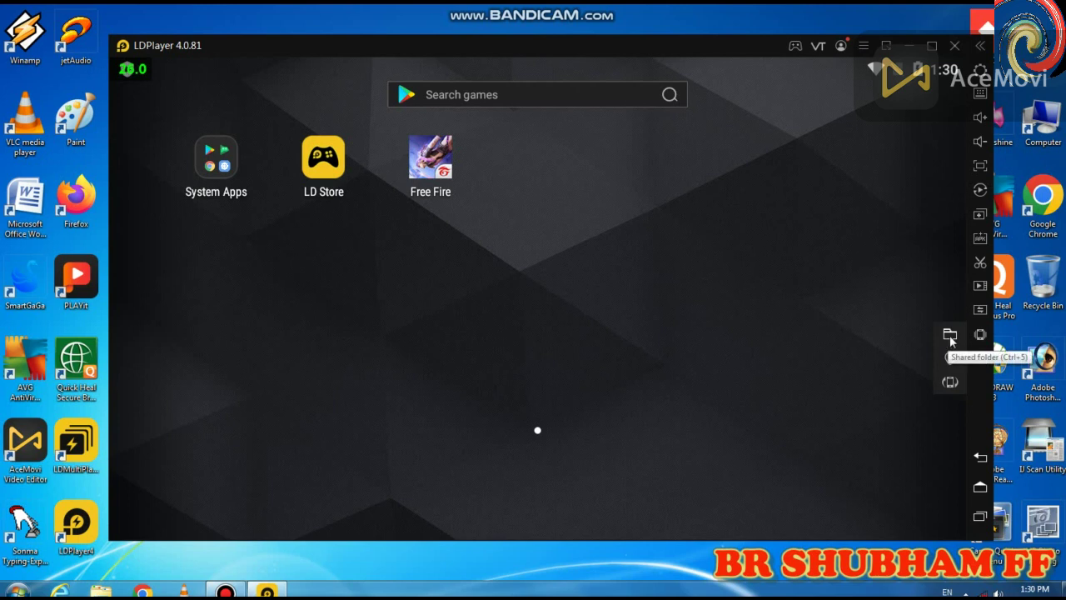
{"action": "left_click", "coordinate": [950, 335]}
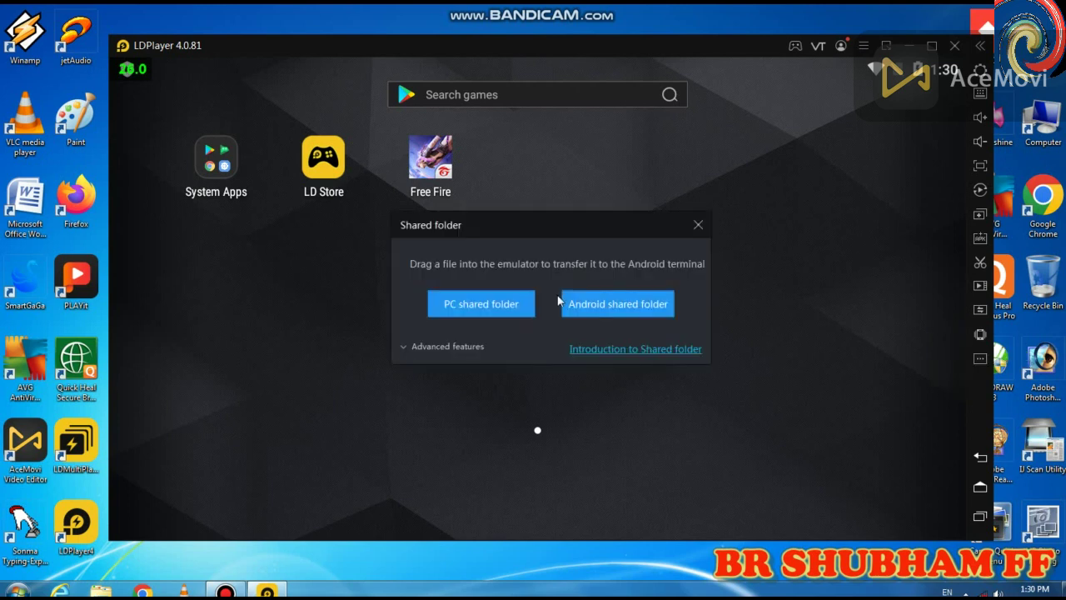
{"action": "left_click", "coordinate": [465, 307]}
{"action": "left_click", "coordinate": [711, 252]}
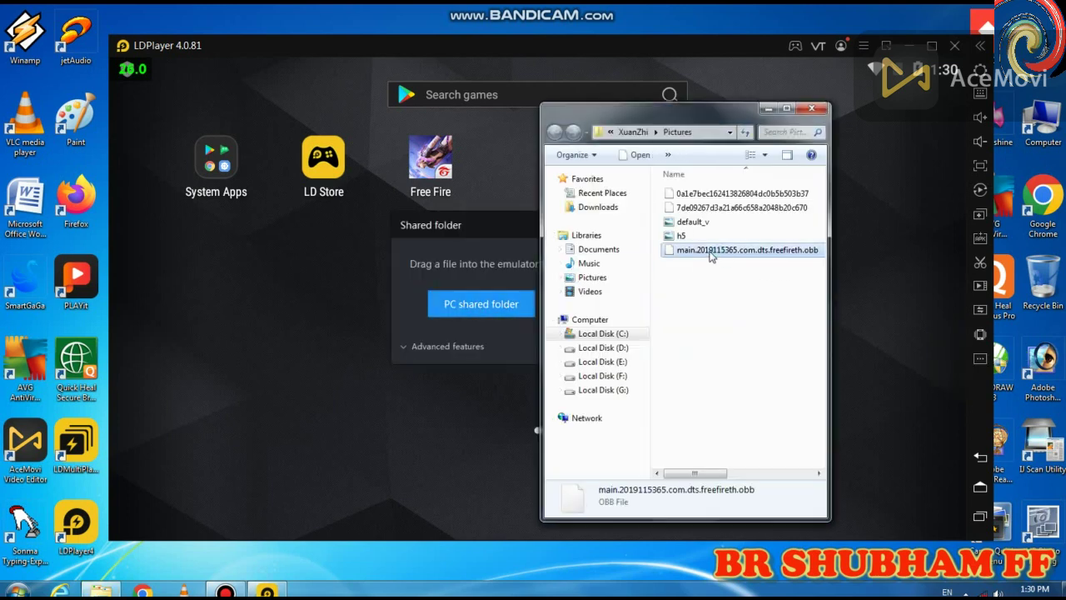
{"action": "left_click", "coordinate": [812, 108]}
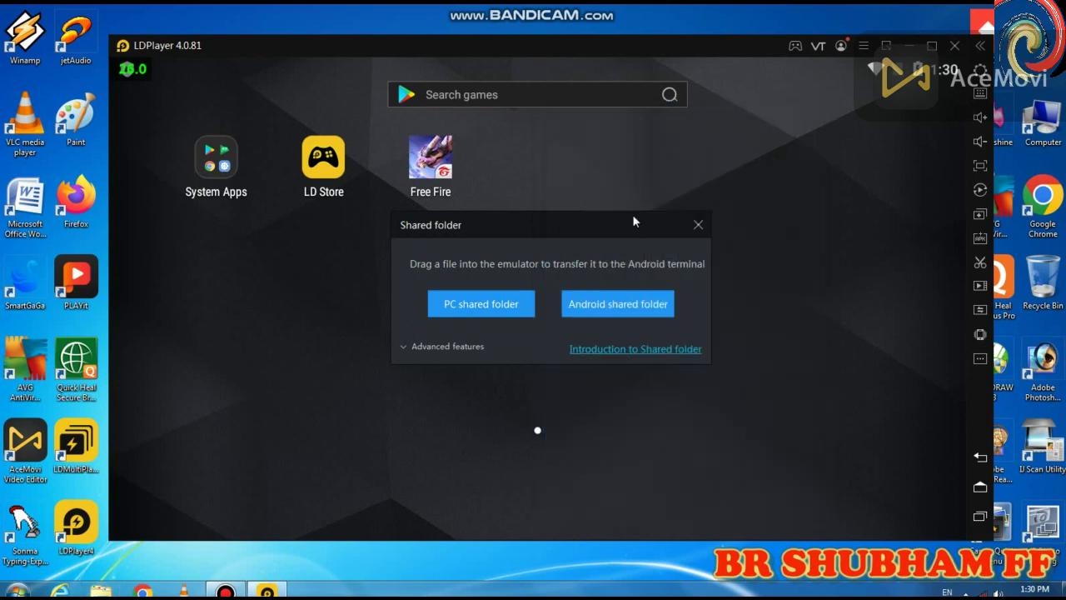
{"action": "left_click", "coordinate": [614, 305]}
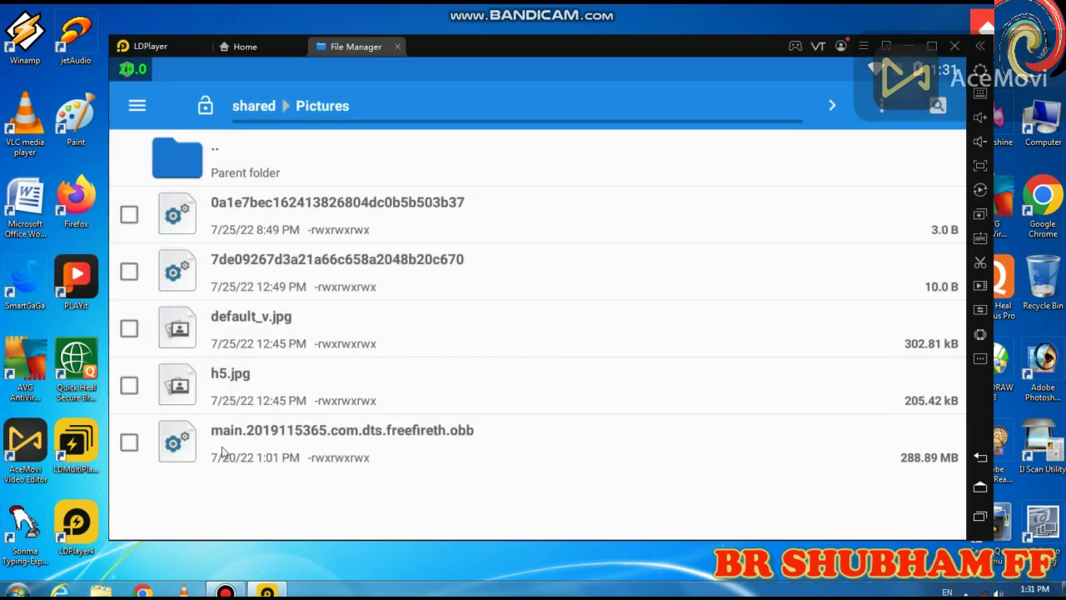
Open the Free Fire OBB file with ES File Explorer as the permanent default and grant the app storage permission.
{"action": "left_click", "coordinate": [262, 450]}
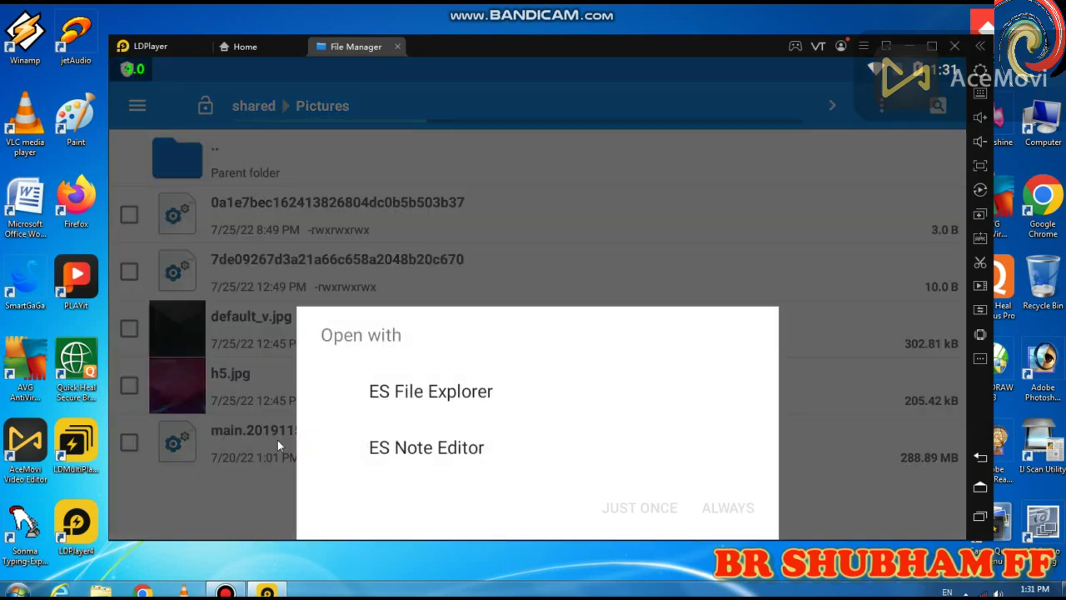
{"action": "left_click", "coordinate": [448, 403]}
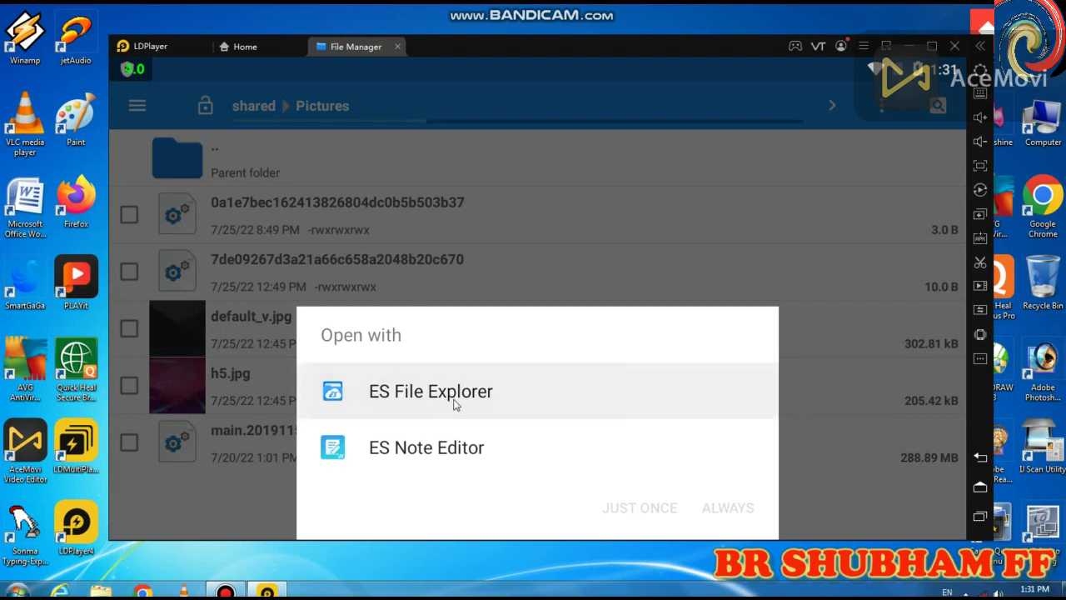
{"action": "left_click", "coordinate": [393, 398]}
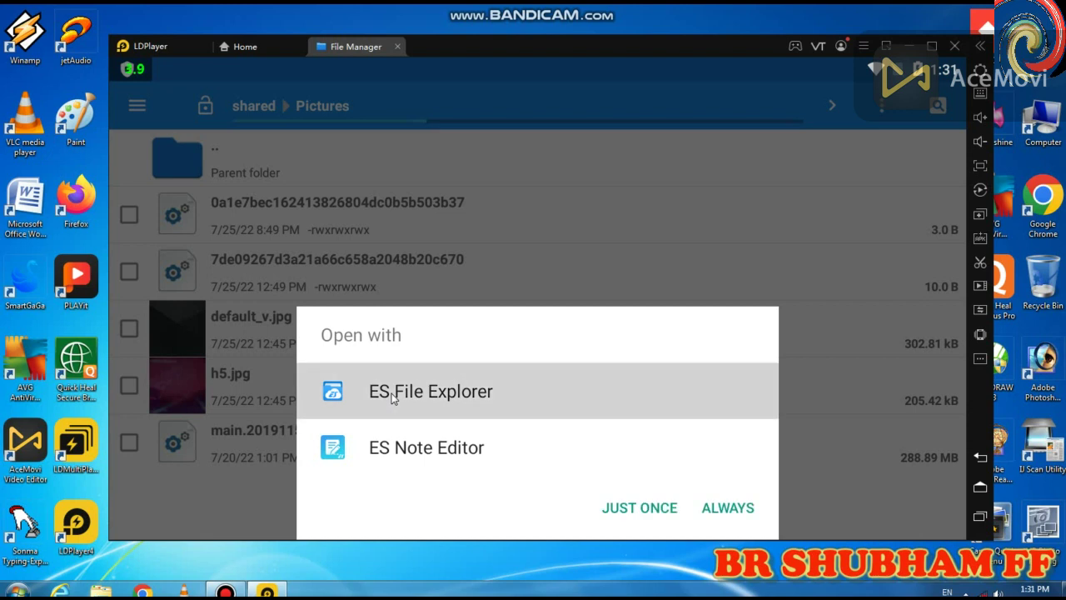
{"action": "left_click", "coordinate": [728, 509]}
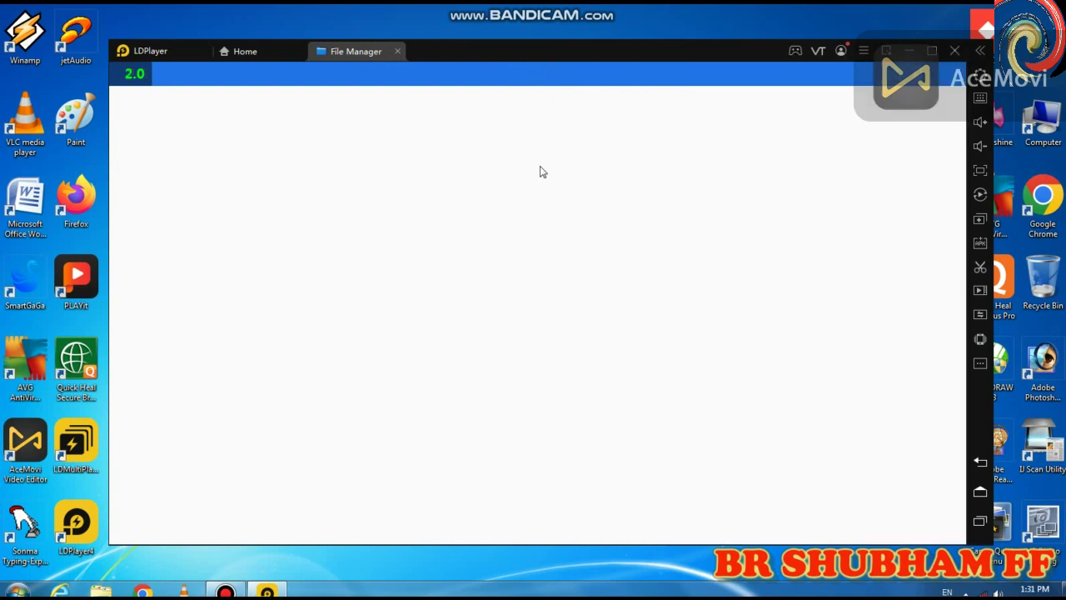
{"action": "left_click", "coordinate": [522, 518]}
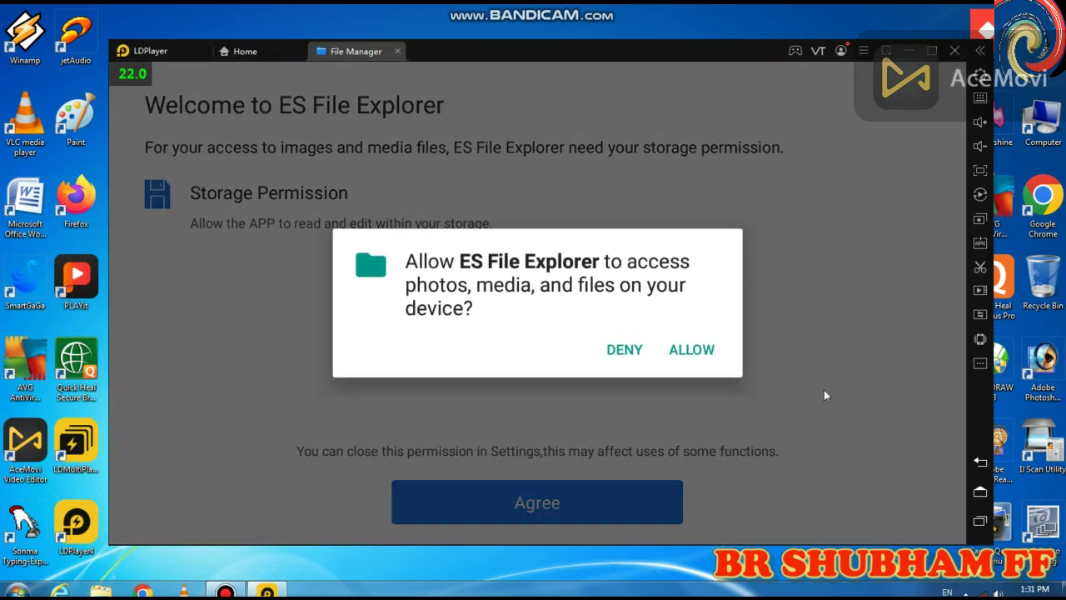
{"action": "left_click", "coordinate": [705, 353]}
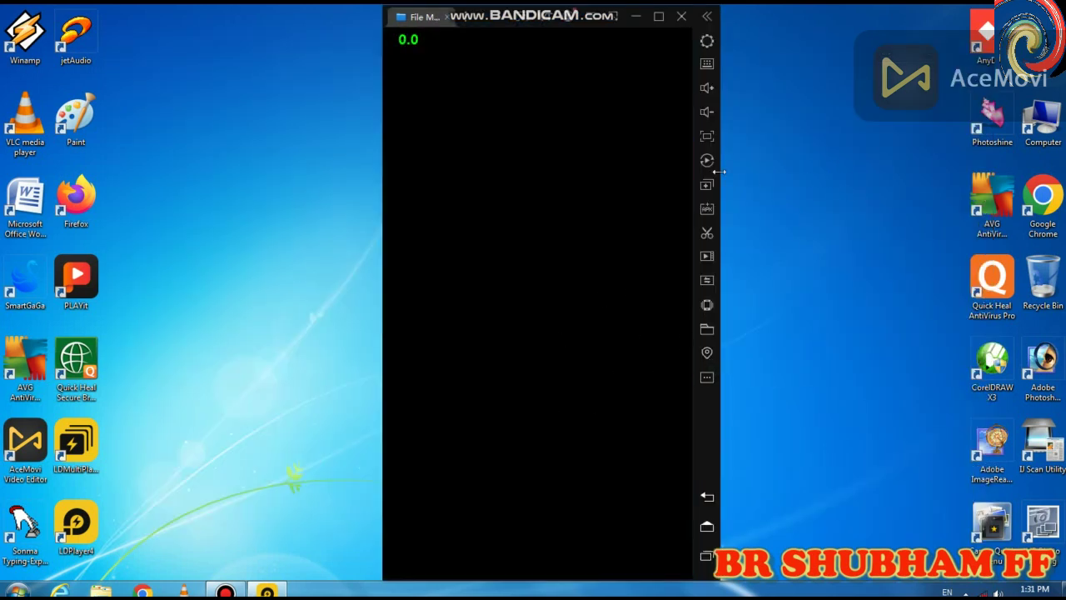
Copy main.2019115365.com.dts.freefireth.obb to the Android/obb/com.dts.freefireth folder in the emulator's storage.
{"action": "mouse_move", "coordinate": [492, 26]}
{"action": "left_mouse_down"}
{"action": "mouse_move", "coordinate": [777, 144]}
{"action": "mouse_move", "coordinate": [486, 53]}
{"action": "mouse_move", "coordinate": [490, 37]}
{"action": "left_mouse_up"}
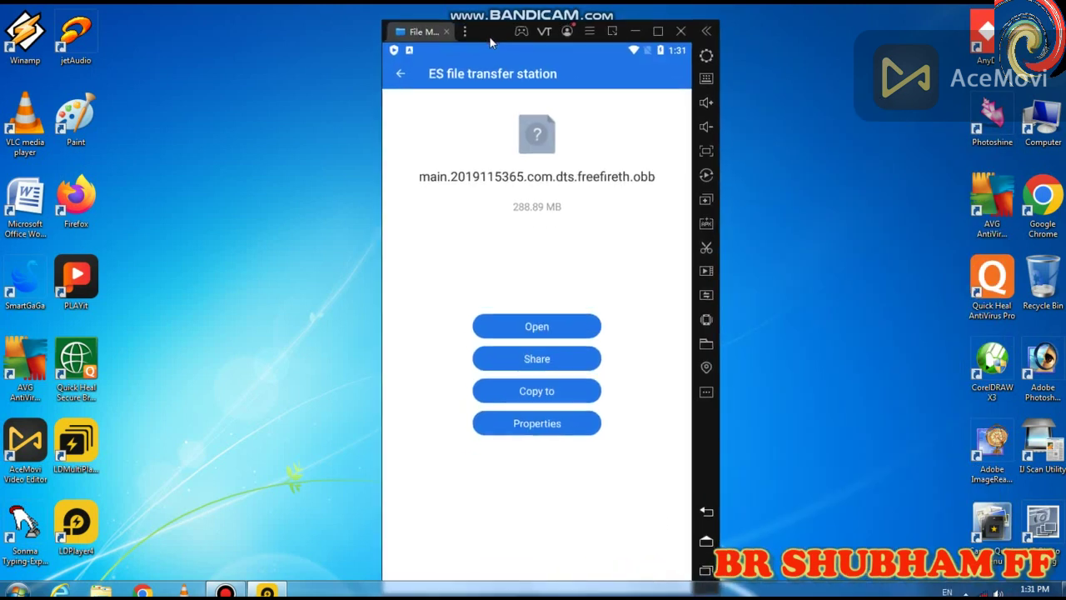
{"action": "left_click", "coordinate": [550, 396]}
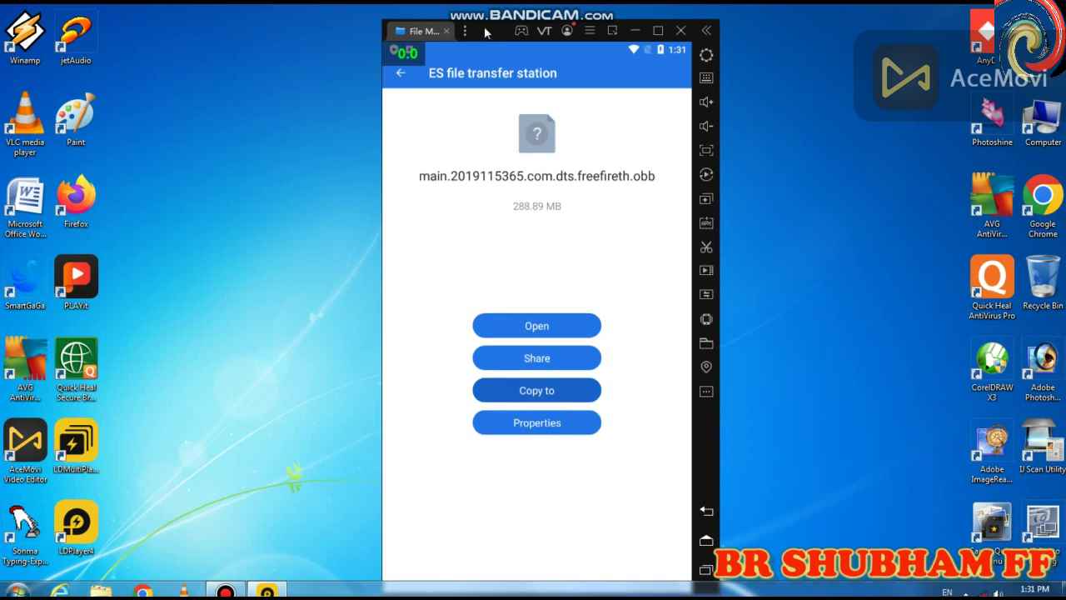
{"action": "left_click", "coordinate": [533, 384]}
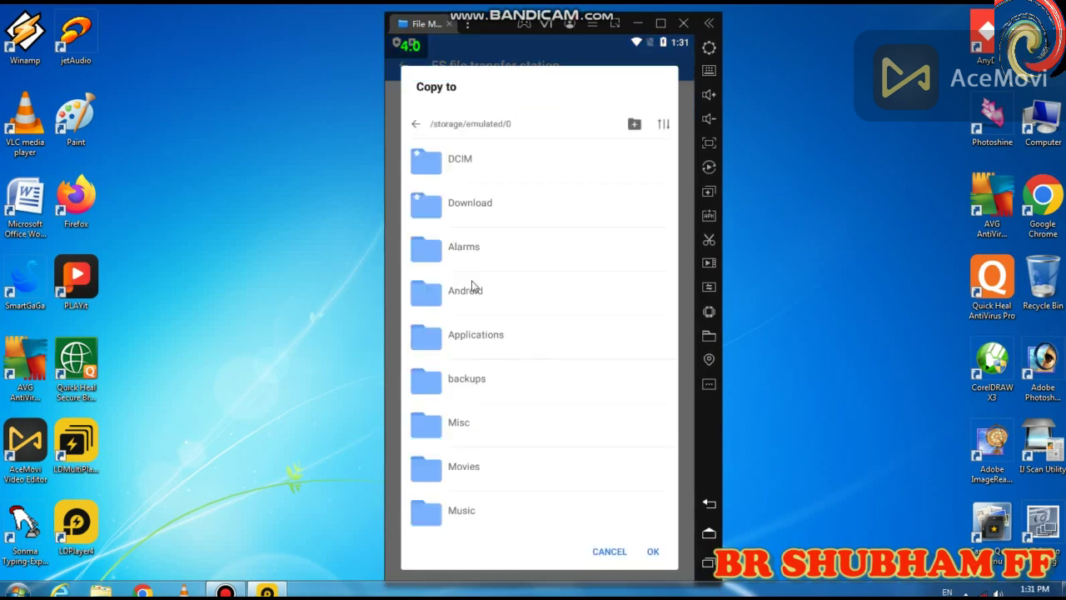
{"action": "left_click", "coordinate": [497, 300]}
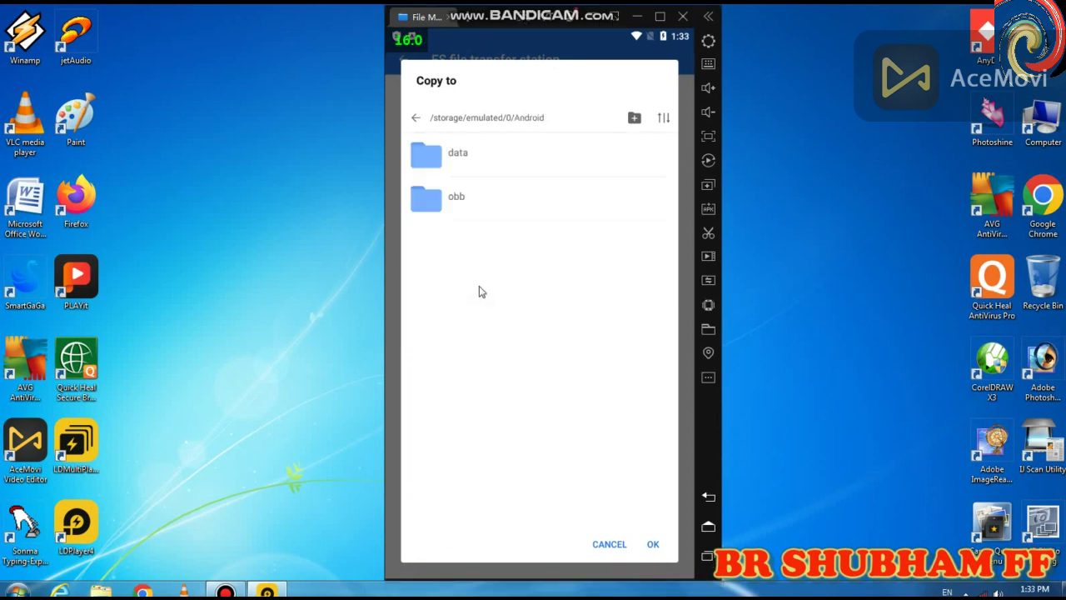
{"action": "left_click", "coordinate": [454, 200]}
{"action": "left_click", "coordinate": [490, 164]}
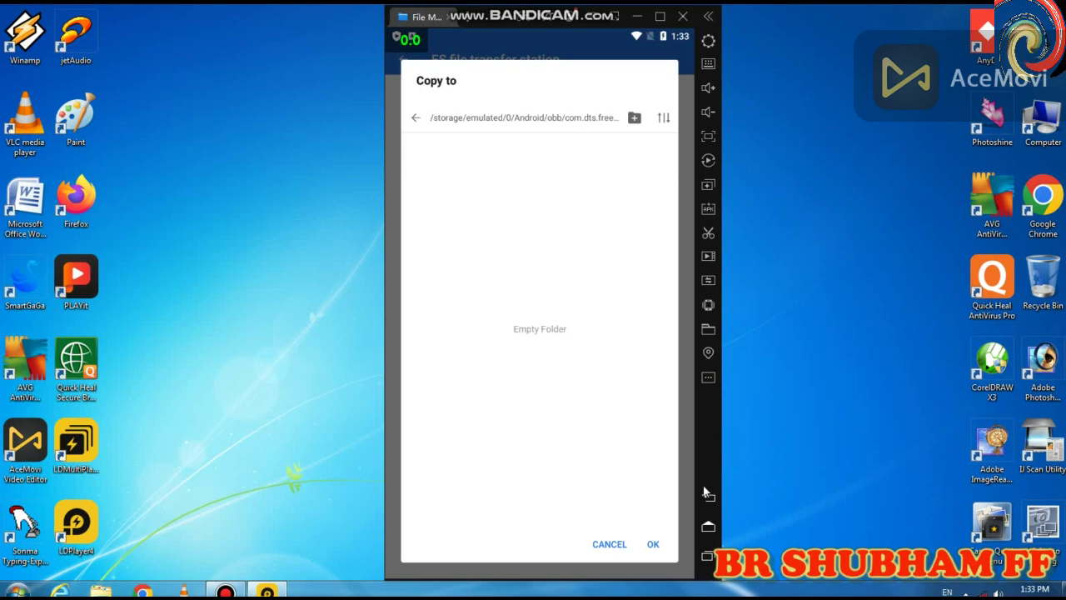
{"action": "left_click", "coordinate": [652, 550]}
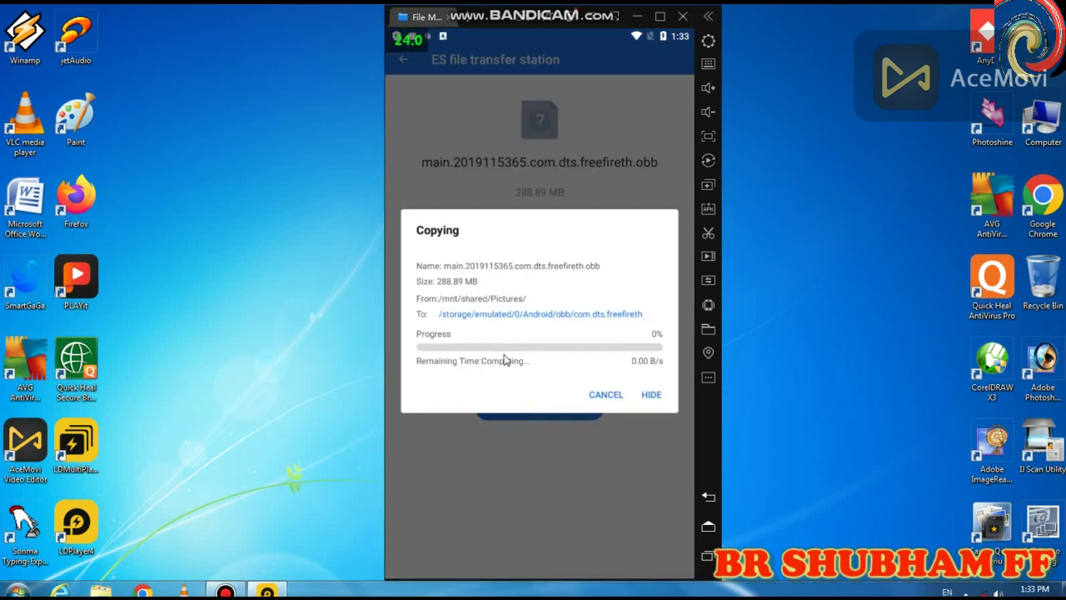
{"action": "left_click", "coordinate": [225, 590]}
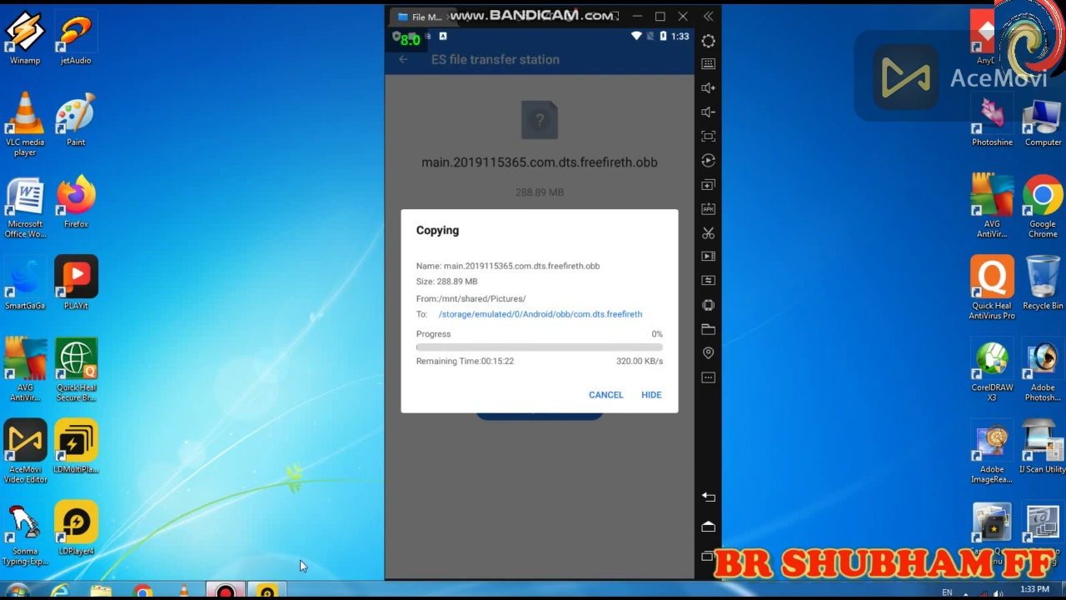
{"action": "left_click_drag", "start_coordinate": [902, 178], "coordinate": [1063, 172]}
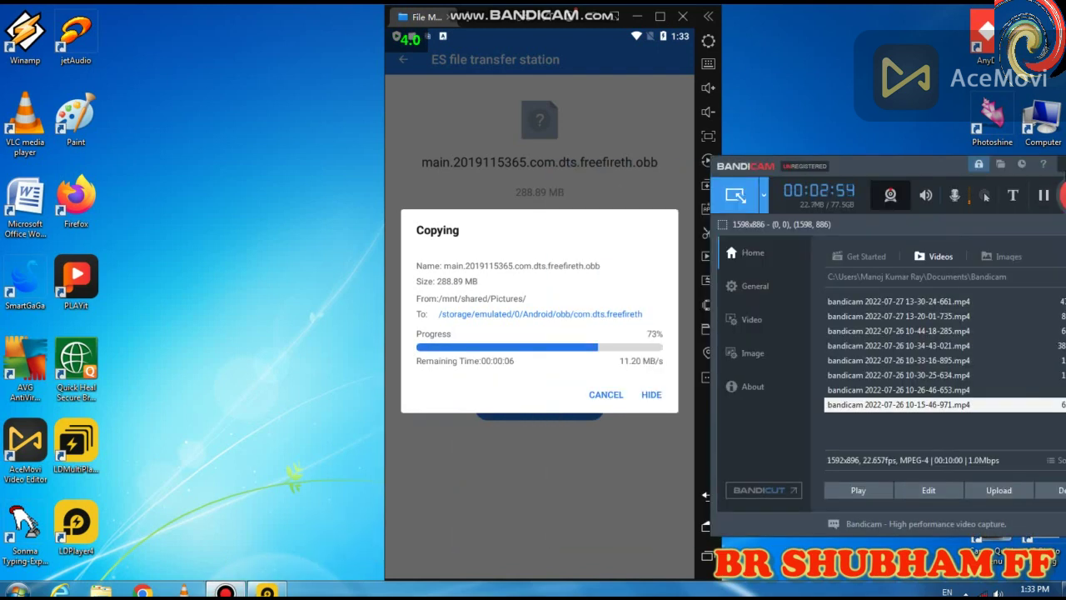
{"action": "left_click", "coordinate": [1063, 165]}
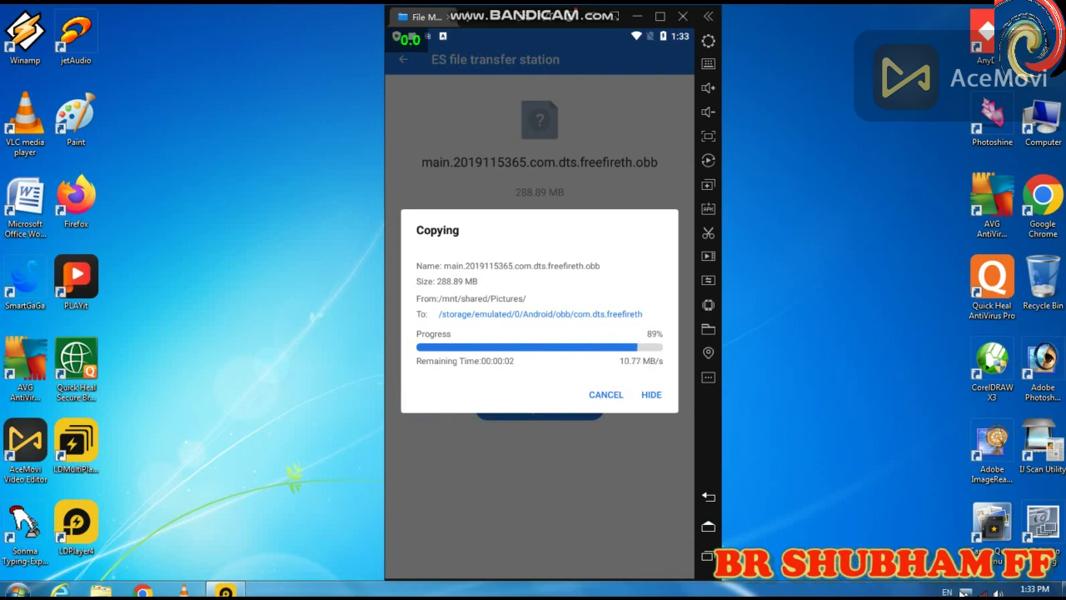
{"action": "left_click", "coordinate": [964, 592]}
{"action": "left_click", "coordinate": [997, 504]}
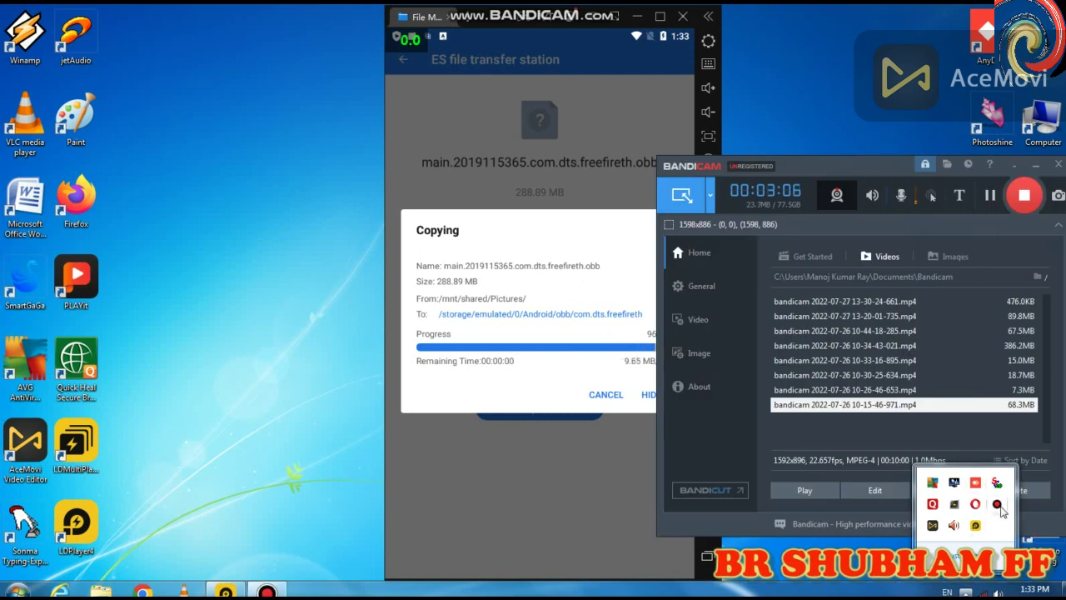
{"action": "left_click", "coordinate": [1035, 166]}
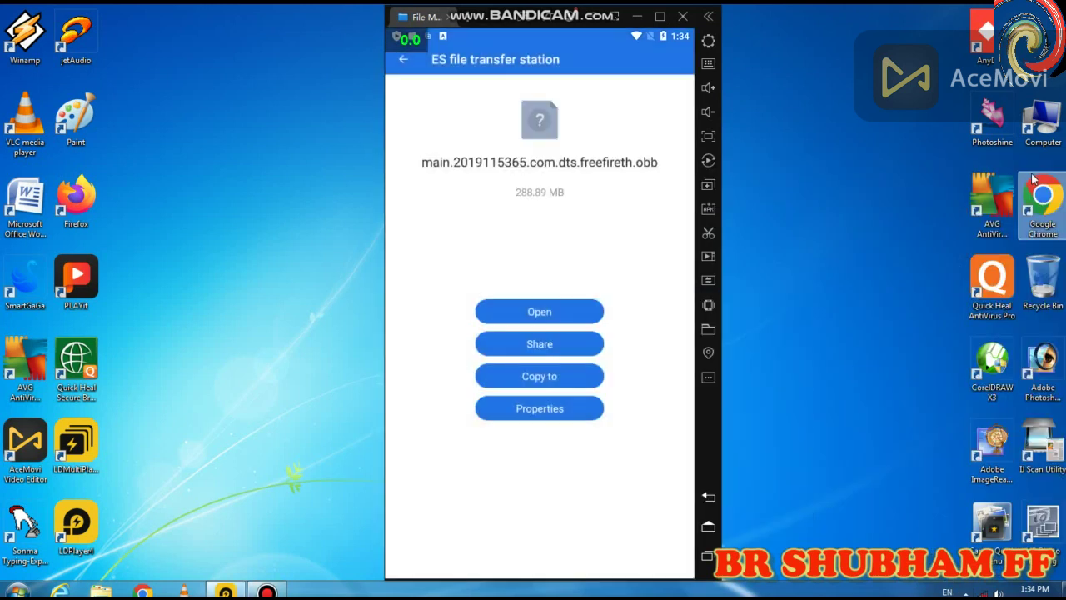
Leave the file transfer station, dismiss the ES File Explorer install notification and close File Manager from the recent apps.
{"action": "left_click", "coordinate": [709, 531]}
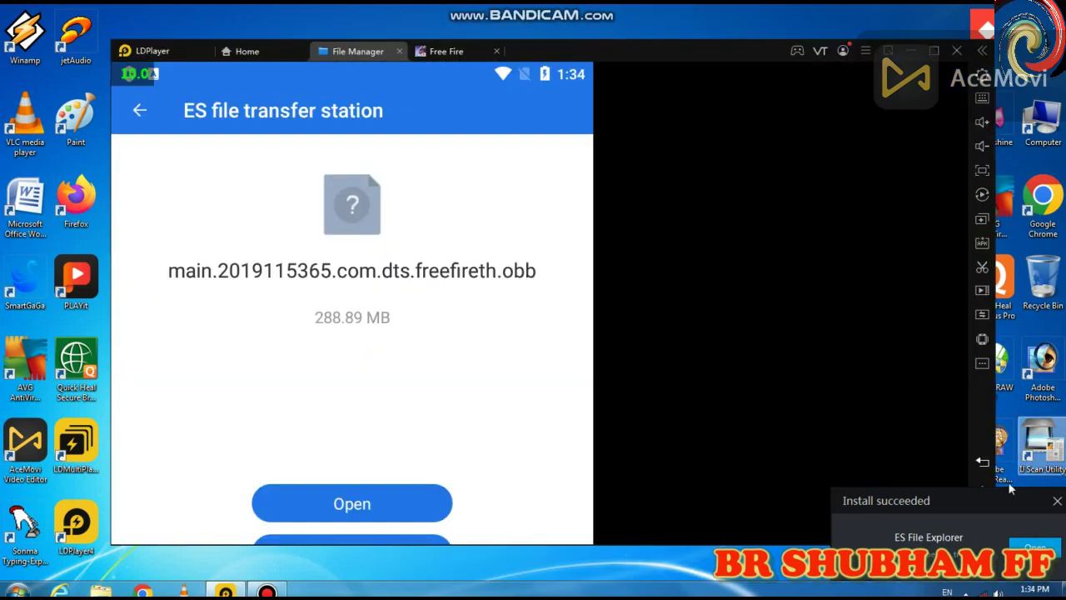
{"action": "left_click", "coordinate": [988, 490]}
{"action": "left_click", "coordinate": [1056, 502]}
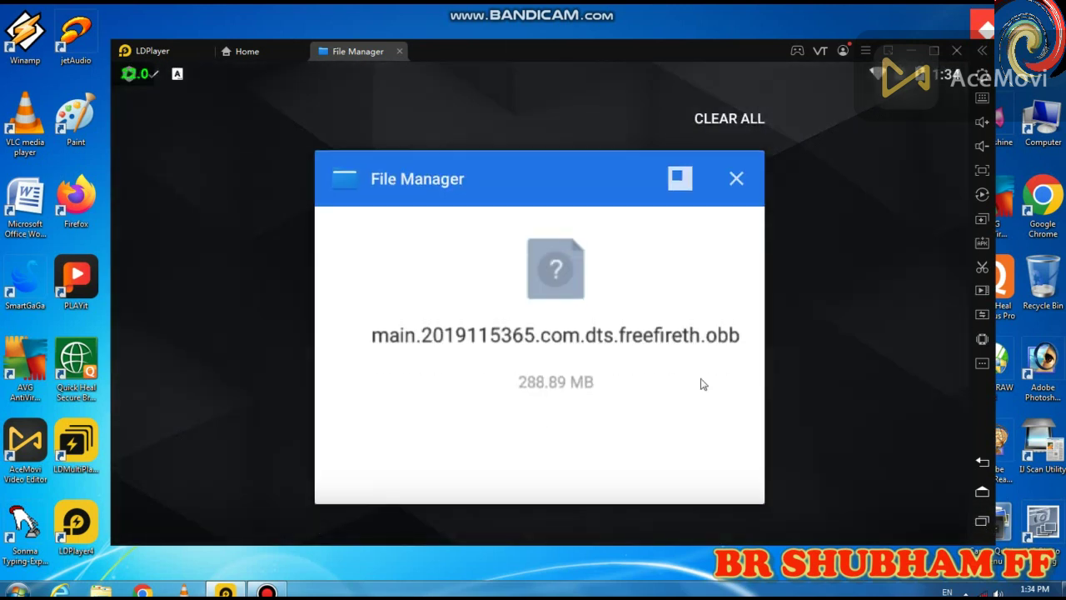
{"action": "left_click_drag", "start_coordinate": [702, 384], "coordinate": [776, 383]}
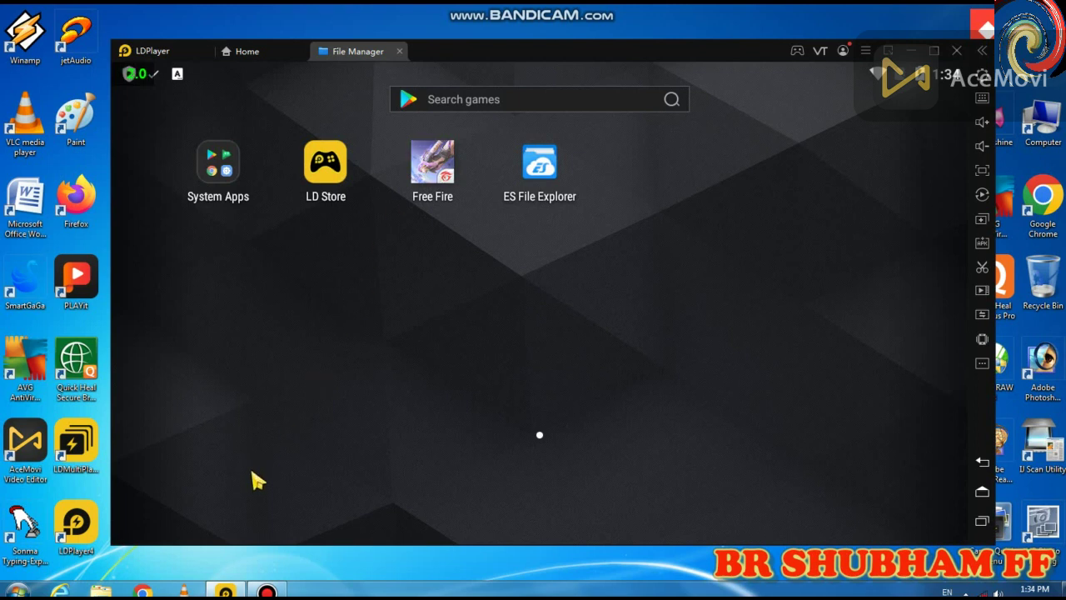
{"action": "left_click", "coordinate": [278, 588]}
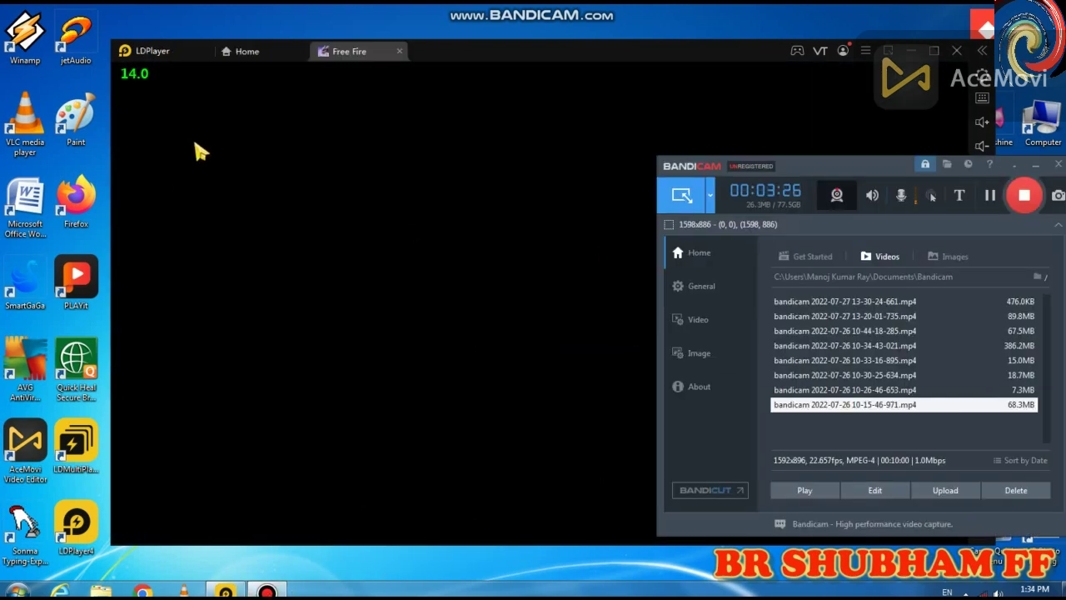
{"action": "left_click", "coordinate": [987, 194]}
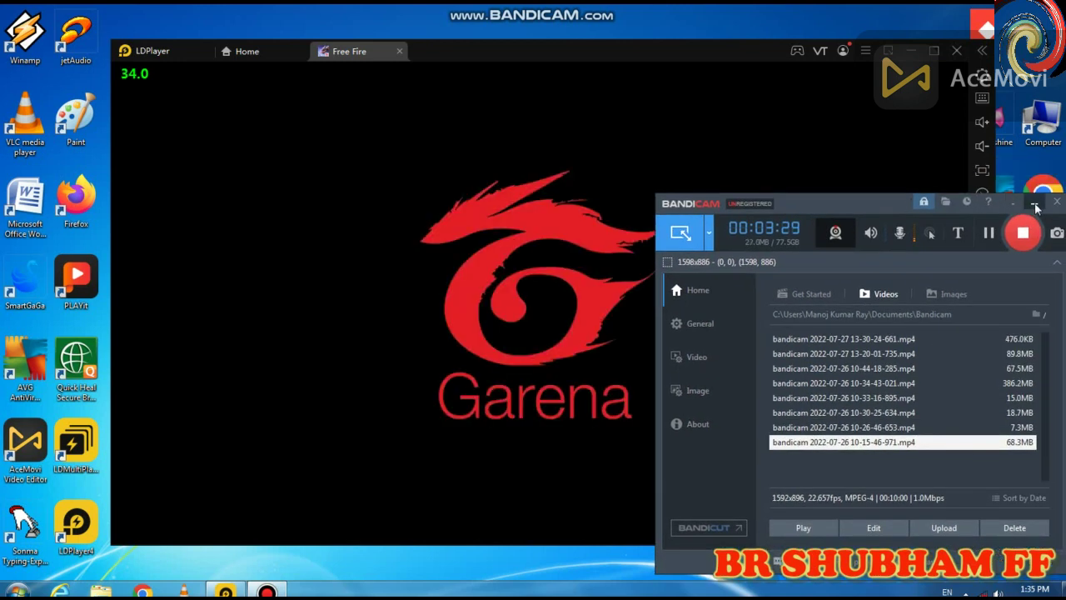
{"action": "left_click", "coordinate": [1036, 204]}
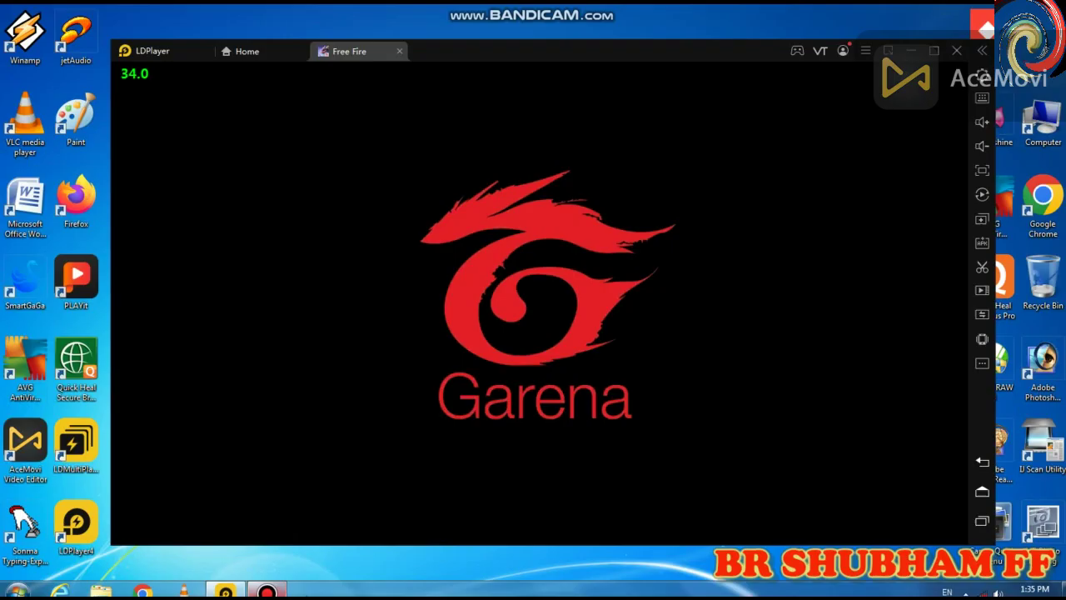
{"action": "left_click", "coordinate": [267, 591]}
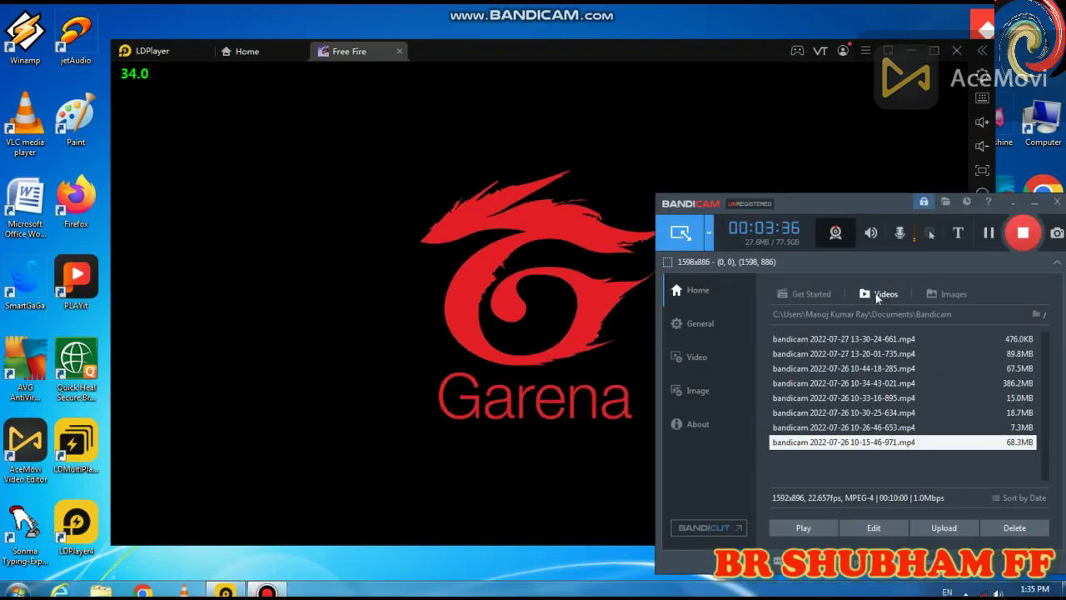